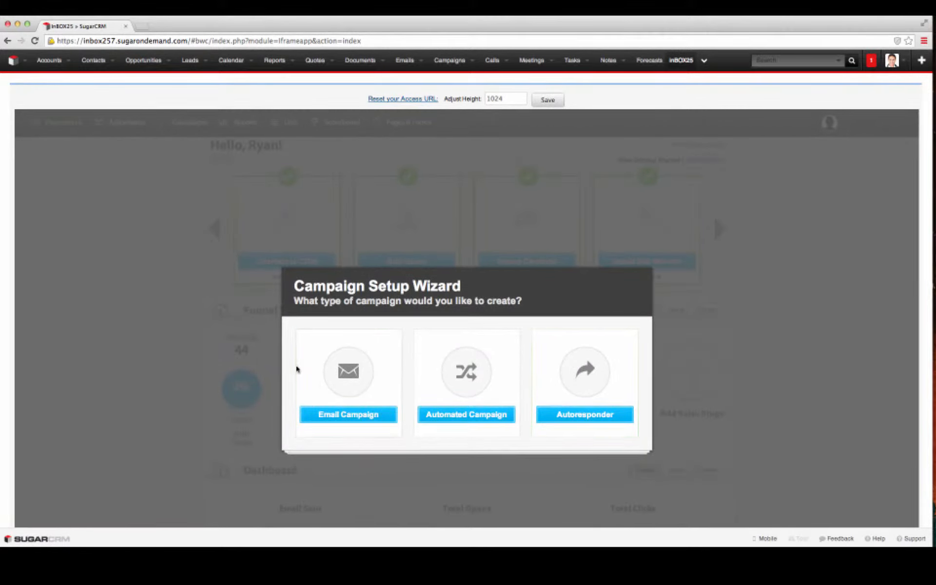
# Step: Choose Email Campaign as the campaign type in the Campaign Setup Wizard
pyautogui.click(344, 415)
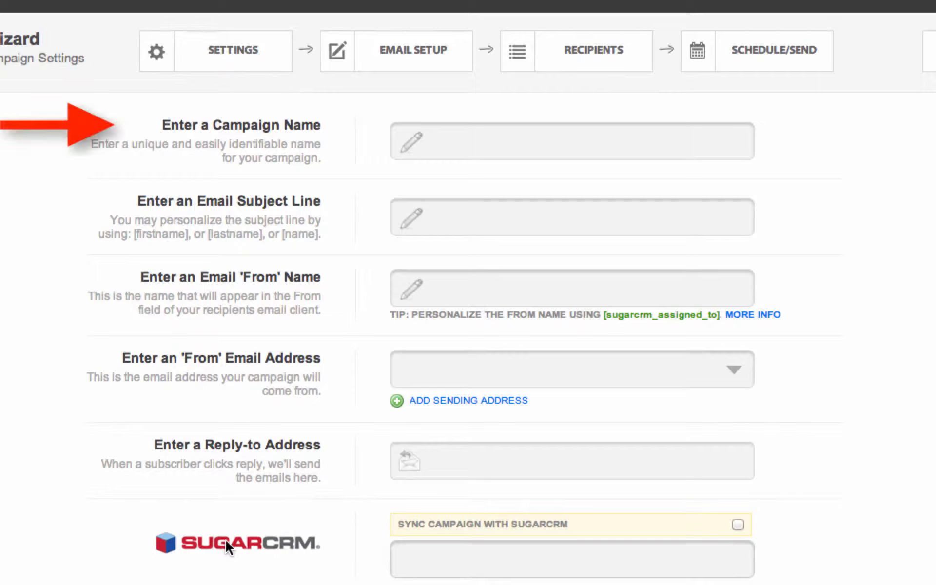
# Step: Name the campaign 'Intro To Inbox' with subject line 'Hello And Welcome [name]'
pyautogui.click(553, 138)
pyautogui.write('In')
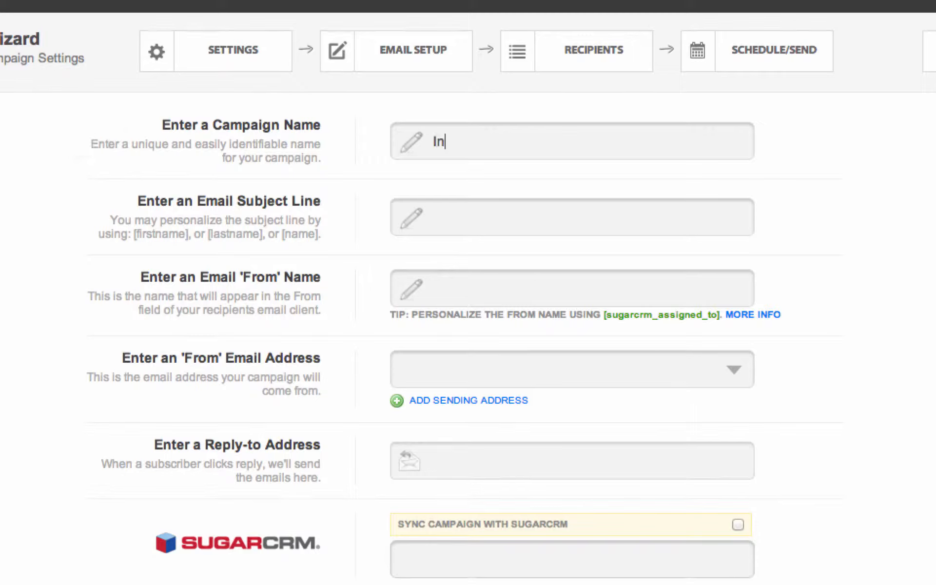
pyautogui.write('tro To')
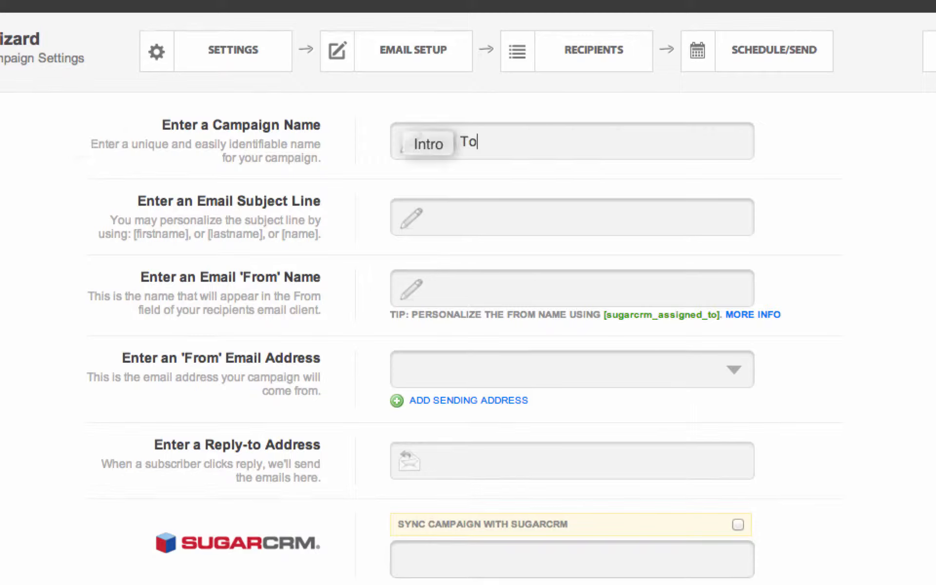
pyautogui.write(' Inbox')
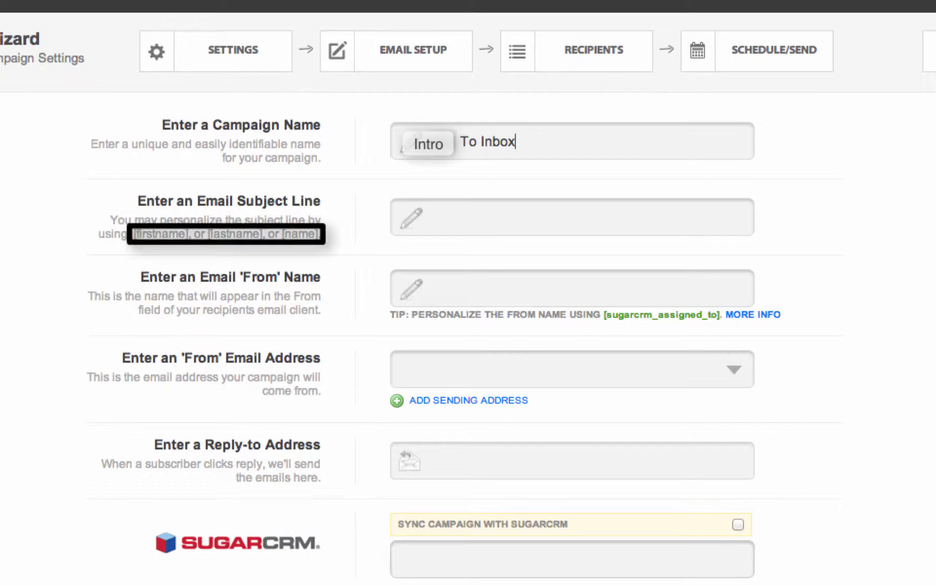
pyautogui.press('Tab')
pyautogui.write('Hello A')
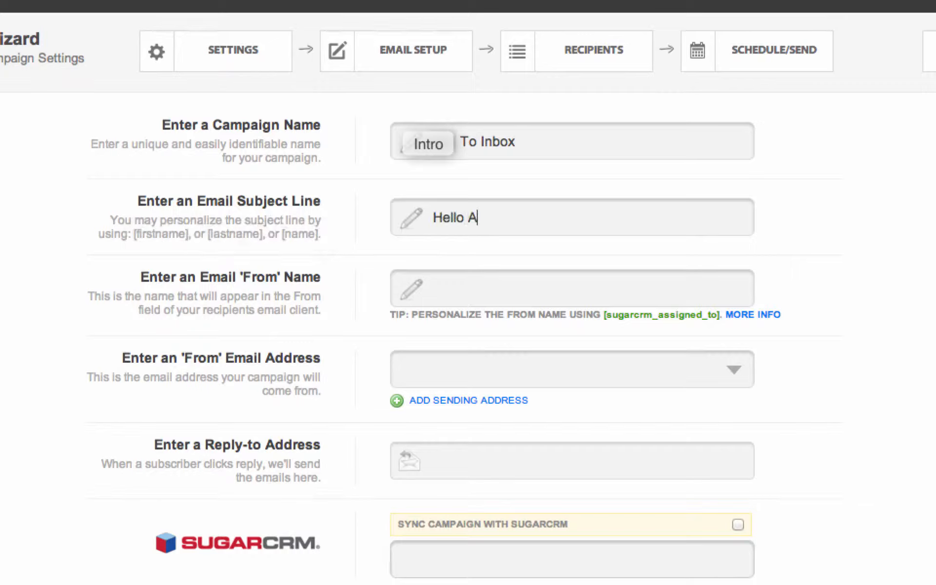
pyautogui.write('nd Welcome')
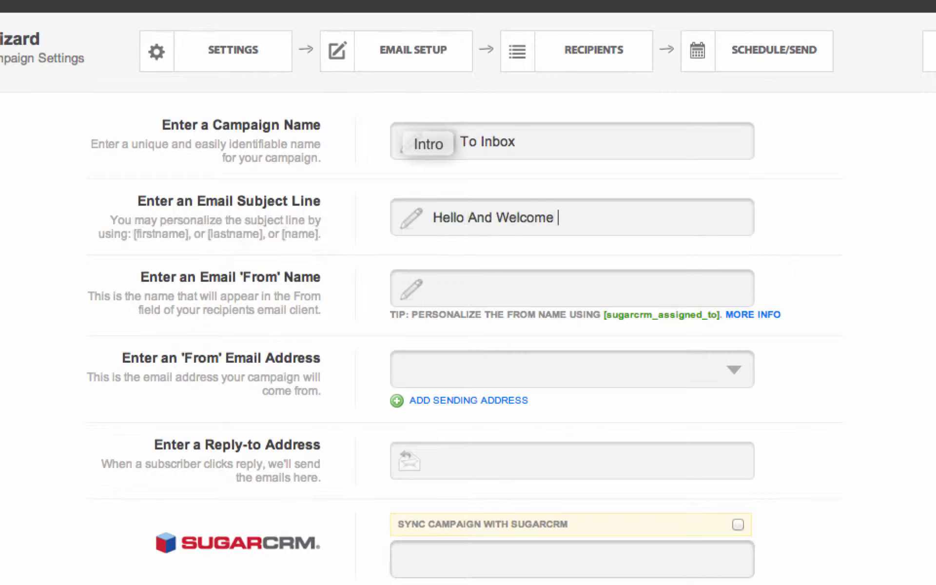
pyautogui.write(' [name]')
# Step: Enter the sender's display name, pick the sender email address, and enable Sync Campaign with SugarCRM
pyautogui.click(534, 281)
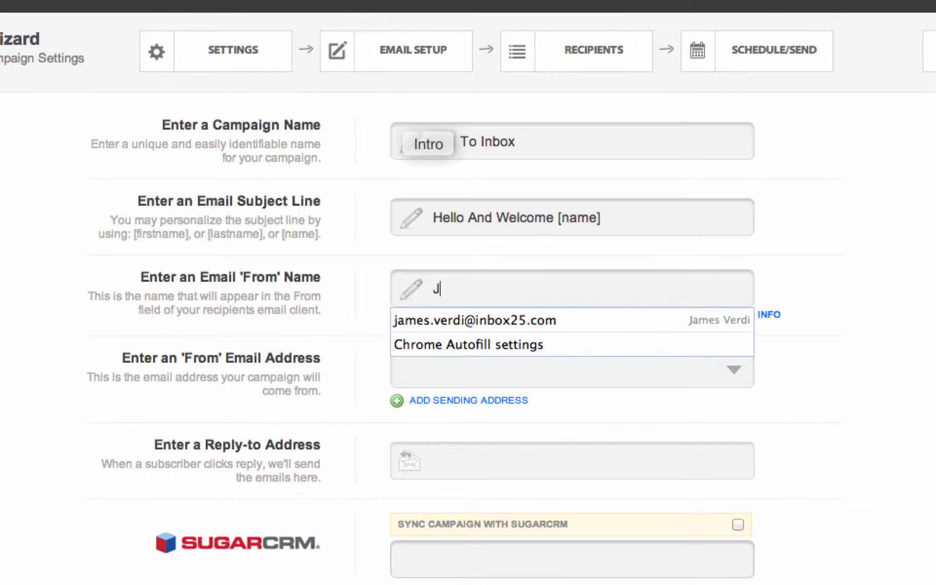
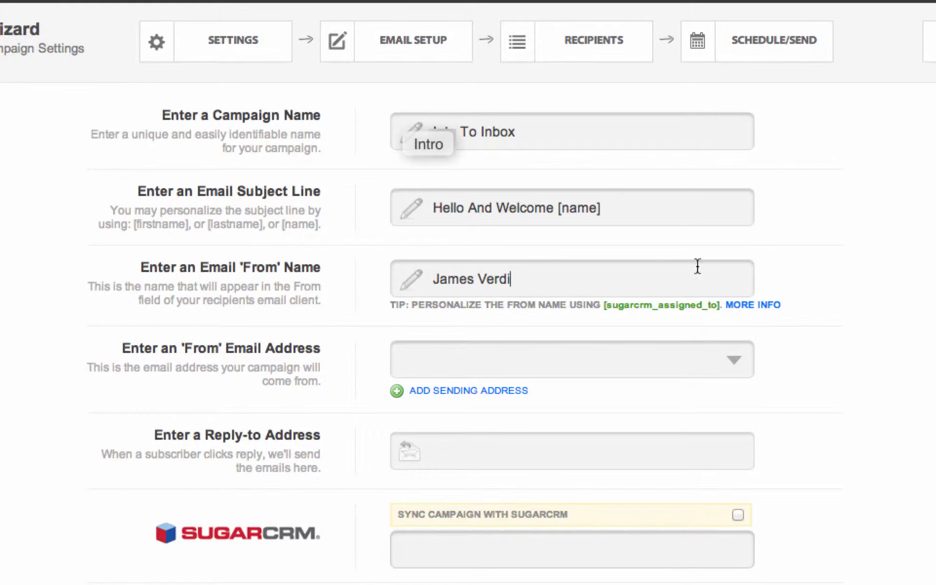
pyautogui.click(632, 364)
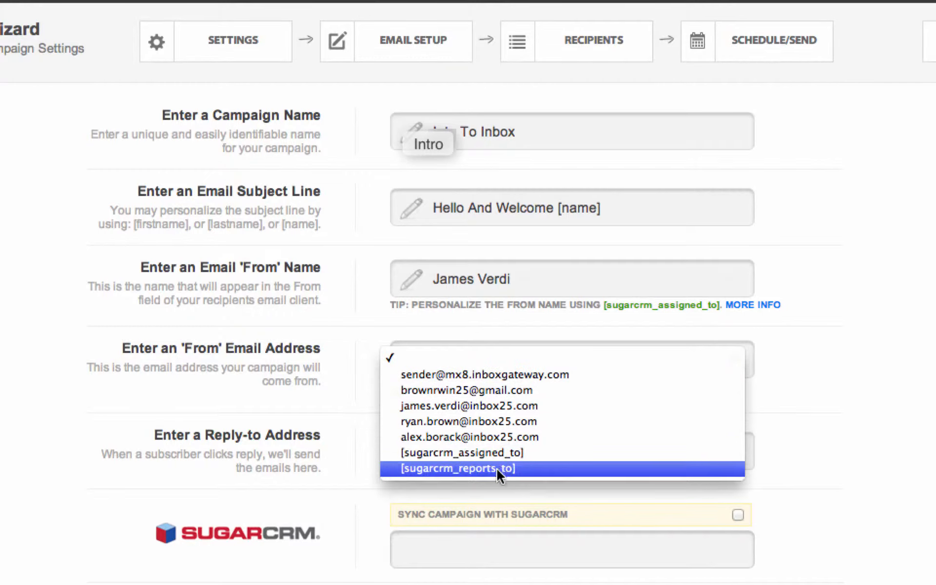
pyautogui.click(472, 410)
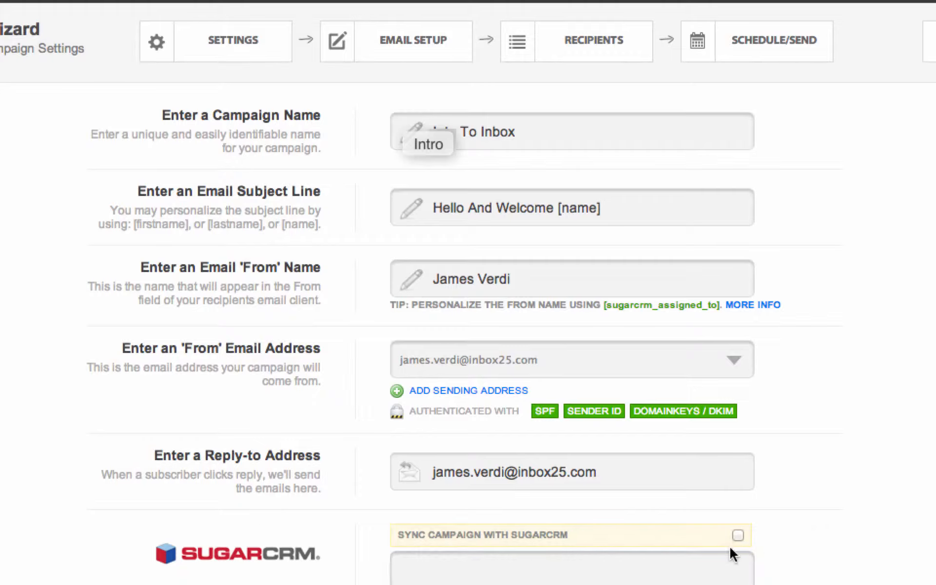
pyautogui.click(738, 535)
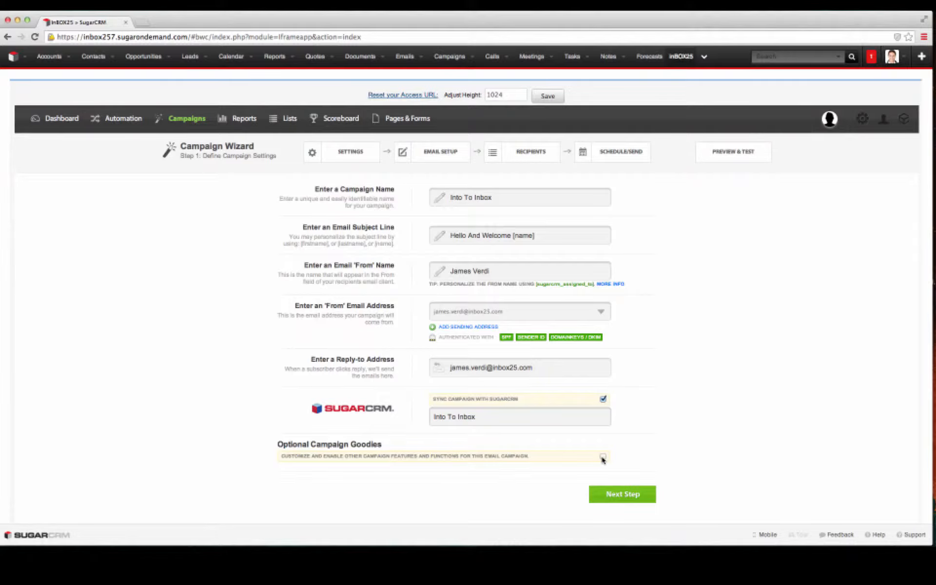
# Step: Enable Optional Campaign Goodies and review the Web Friendly Version and Forward to a Friend options
pyautogui.click(603, 459)
pyautogui.scroll(-2, 635, 446)
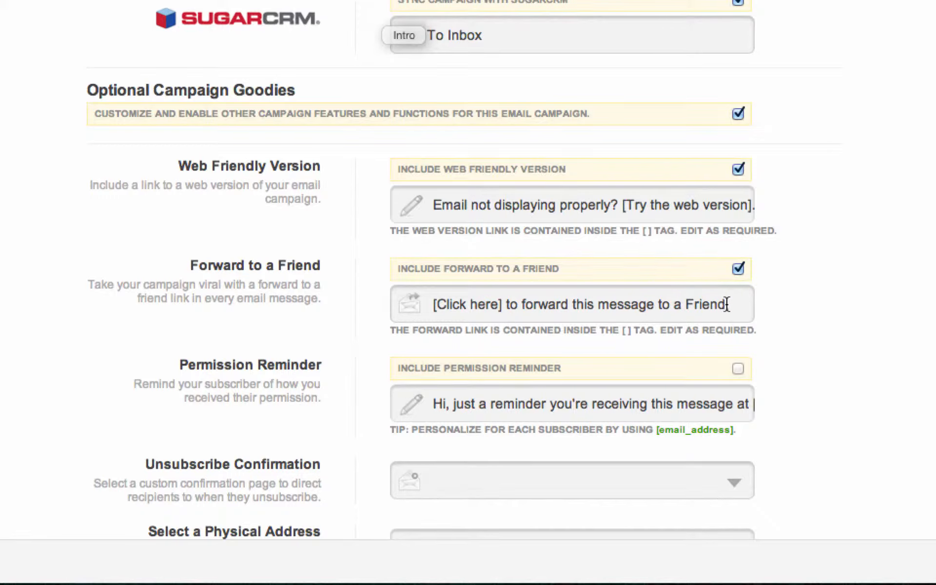
pyautogui.scroll(-1, 725, 310)
pyautogui.scroll(-2, 725, 310)
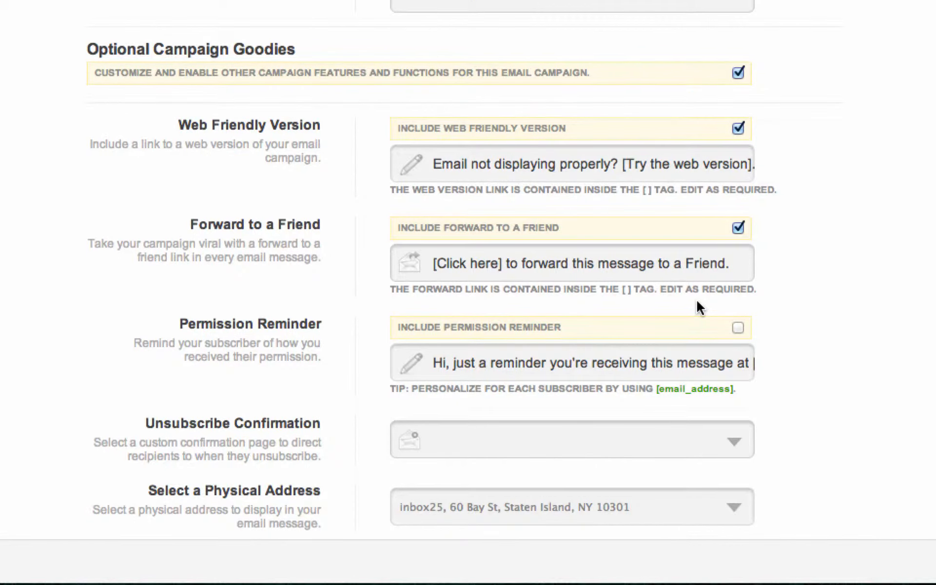
pyautogui.scroll(-3, 695, 300)
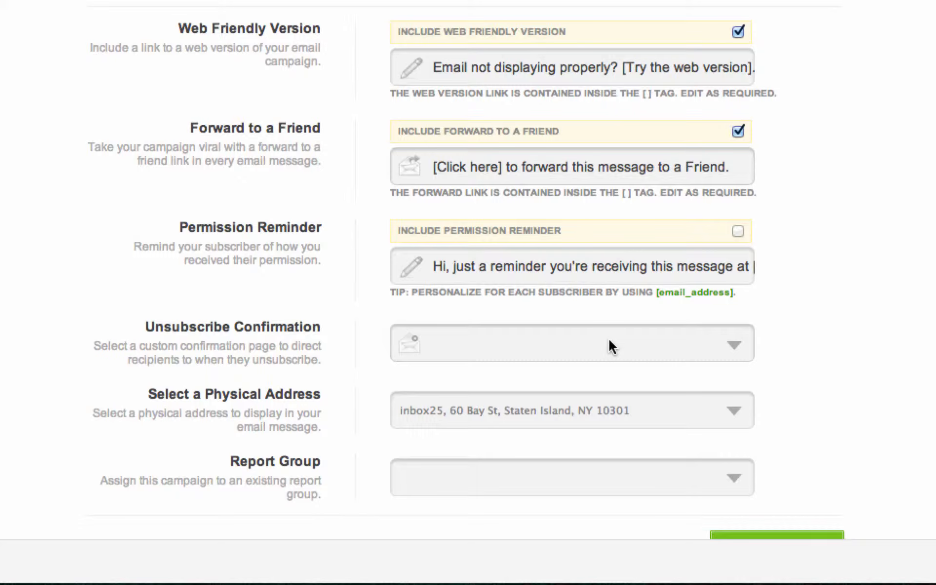
pyautogui.scroll(-2, 581, 344)
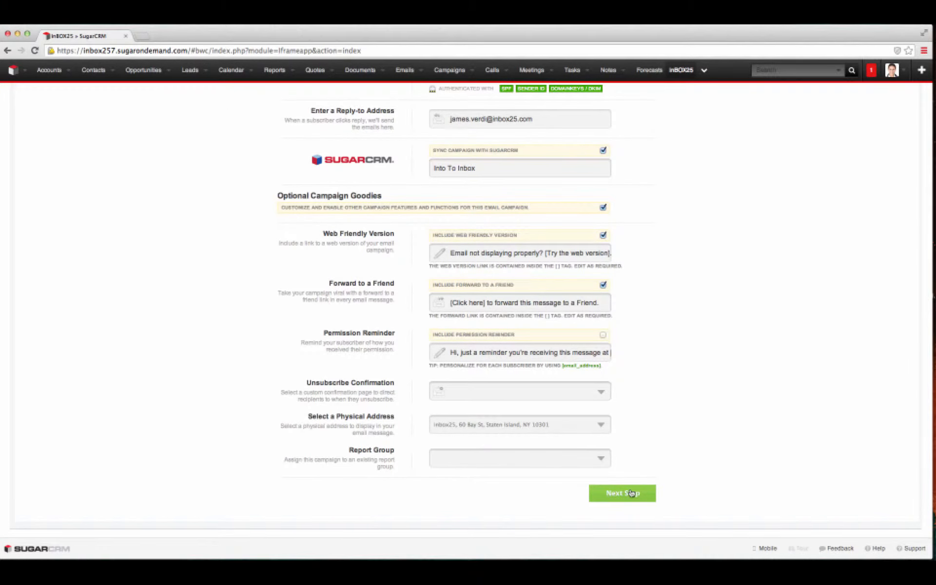
# Step: Advance from Settings and select the Multipart email format
pyautogui.click(631, 495)
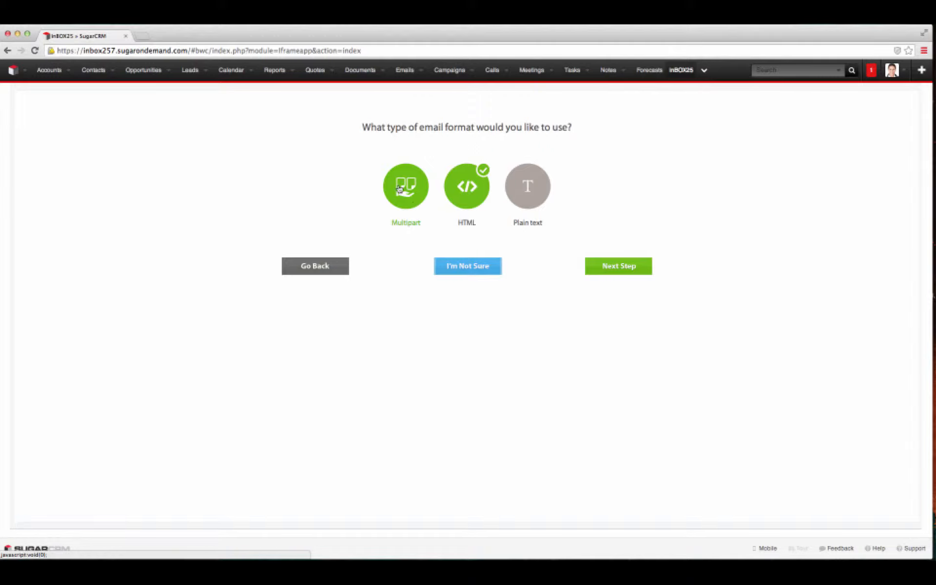
pyautogui.click(425, 201)
# Step: Continue with Email Builder to reach the grid of email layout templates
pyautogui.click(619, 266)
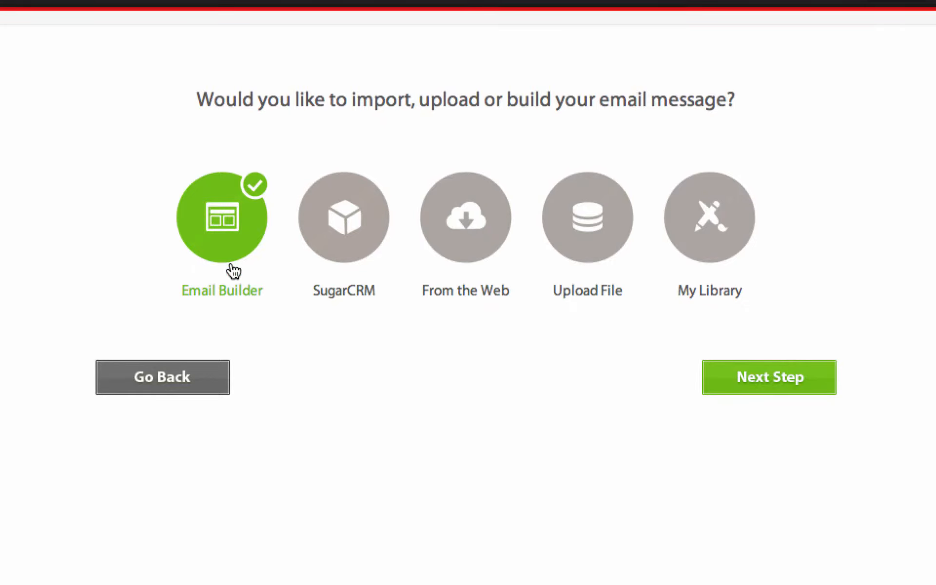
pyautogui.click(745, 388)
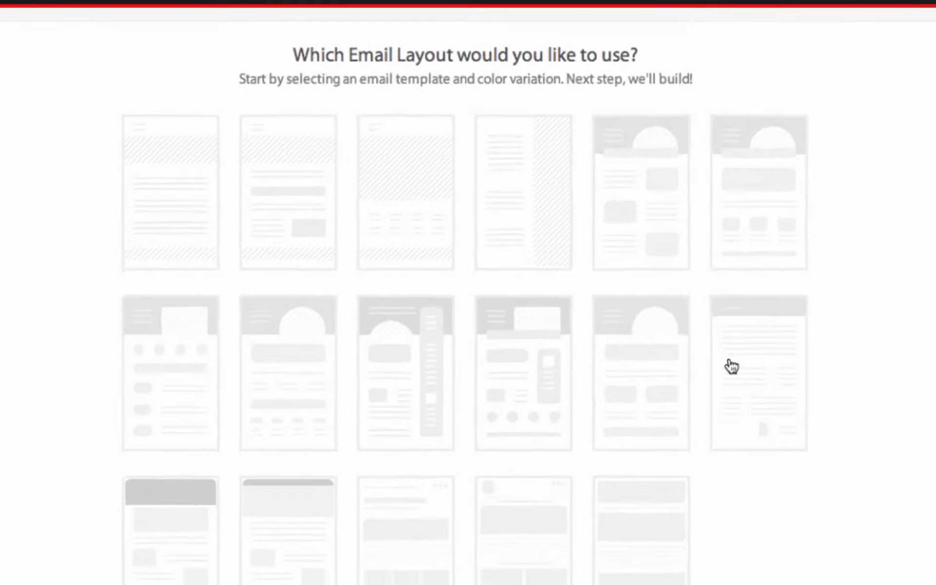
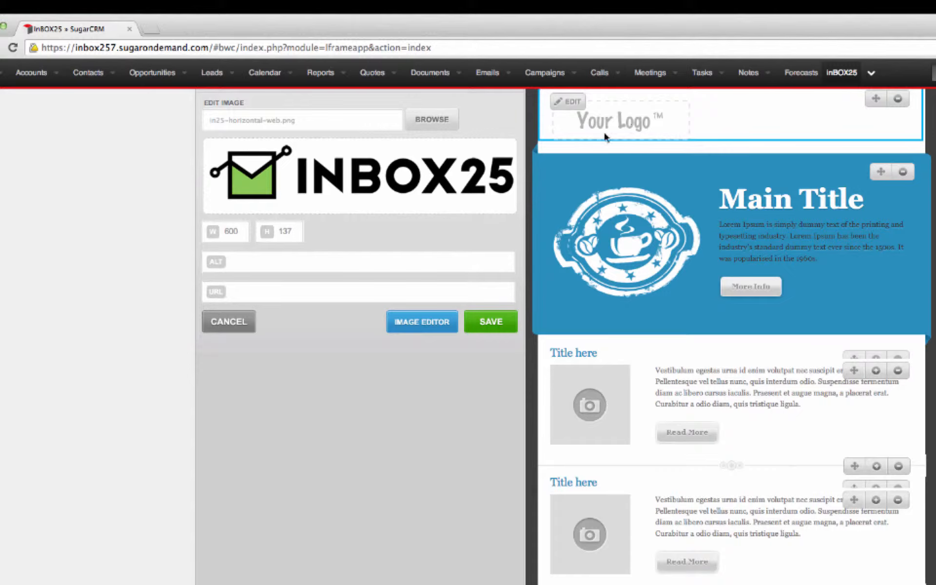
pyautogui.scroll(3, 422, 322)
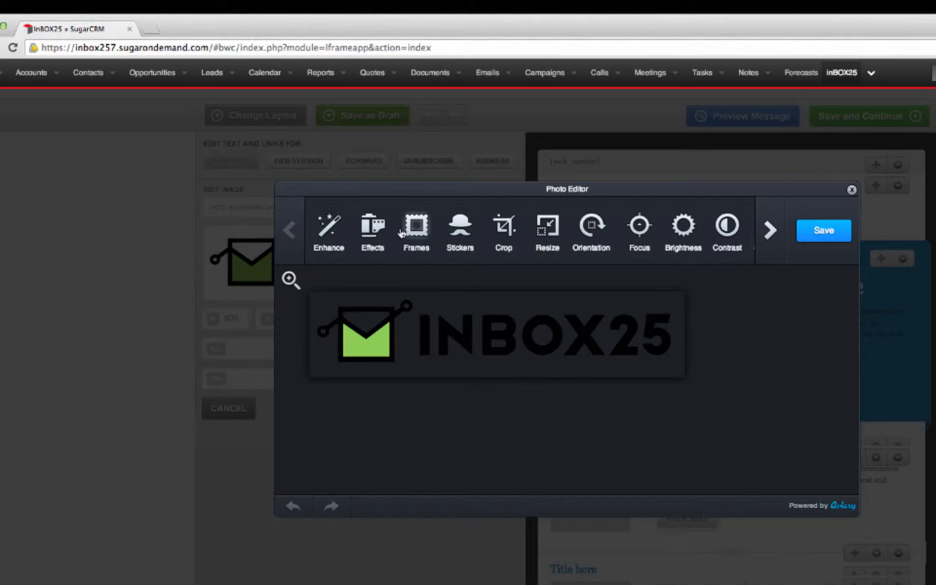
pyautogui.click(504, 225)
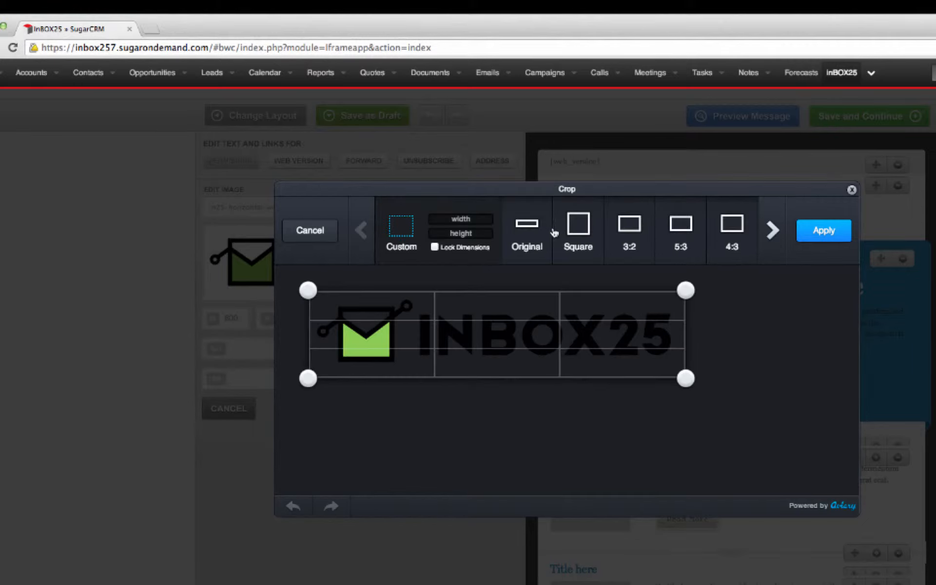
pyautogui.click(310, 230)
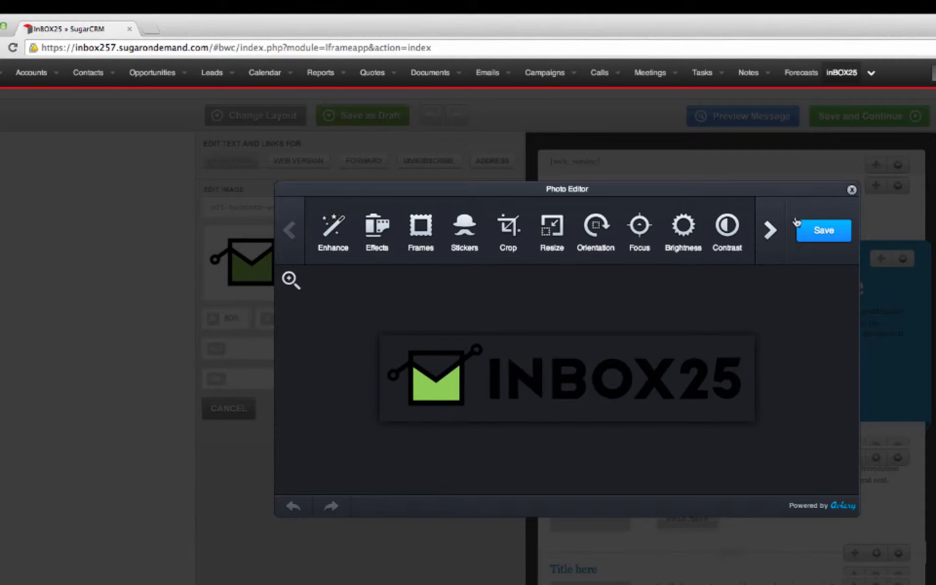
pyautogui.click(824, 231)
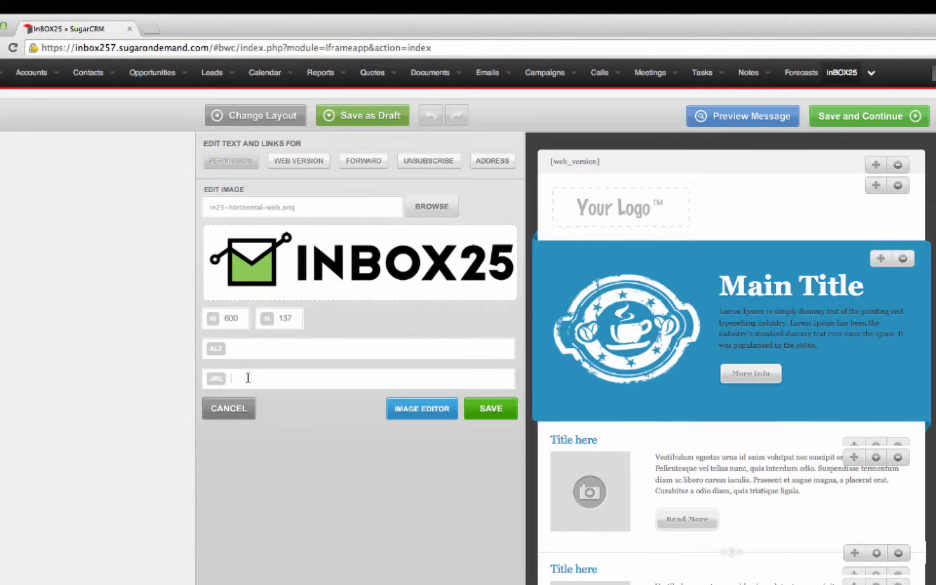
pyautogui.write('http://www.inbox25.com')
pyautogui.click(482, 414)
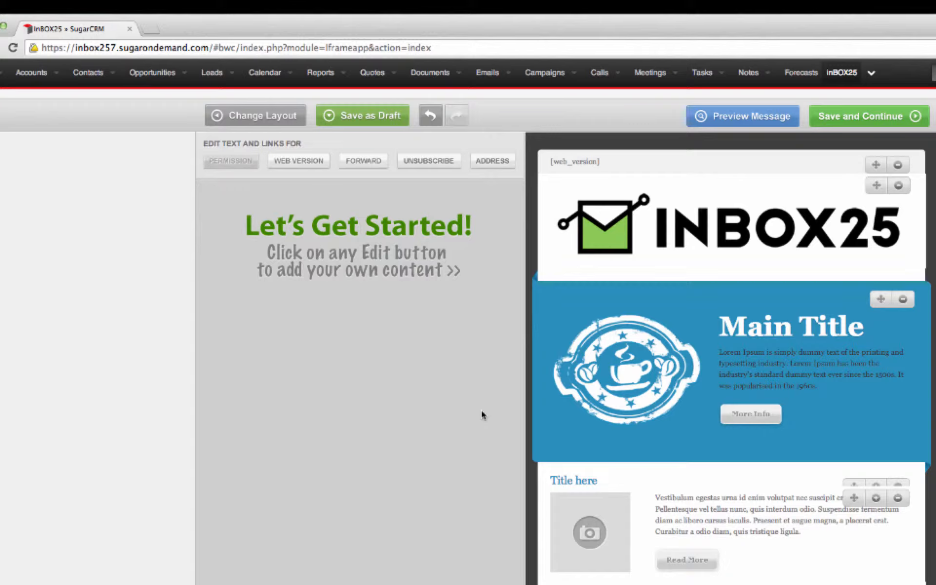
# Step: Swap the blue section's coffee-stamp image for driplogo.jpg
pyautogui.moveTo(569, 347)
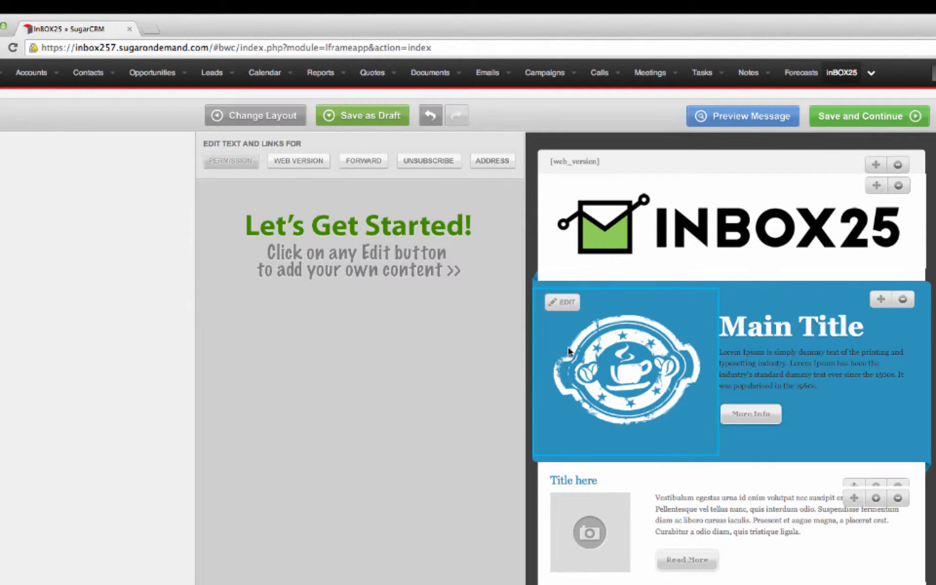
pyautogui.click(563, 304)
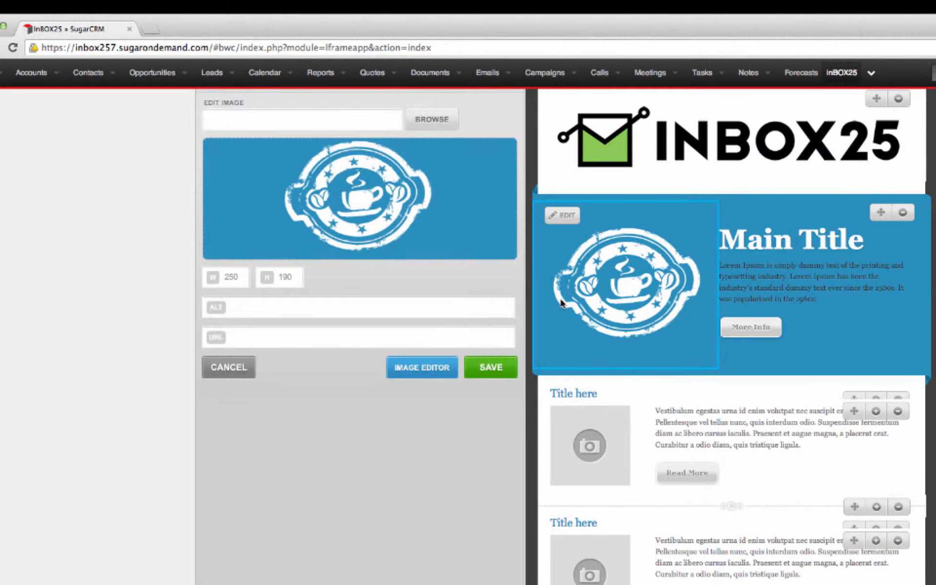
pyautogui.click(432, 122)
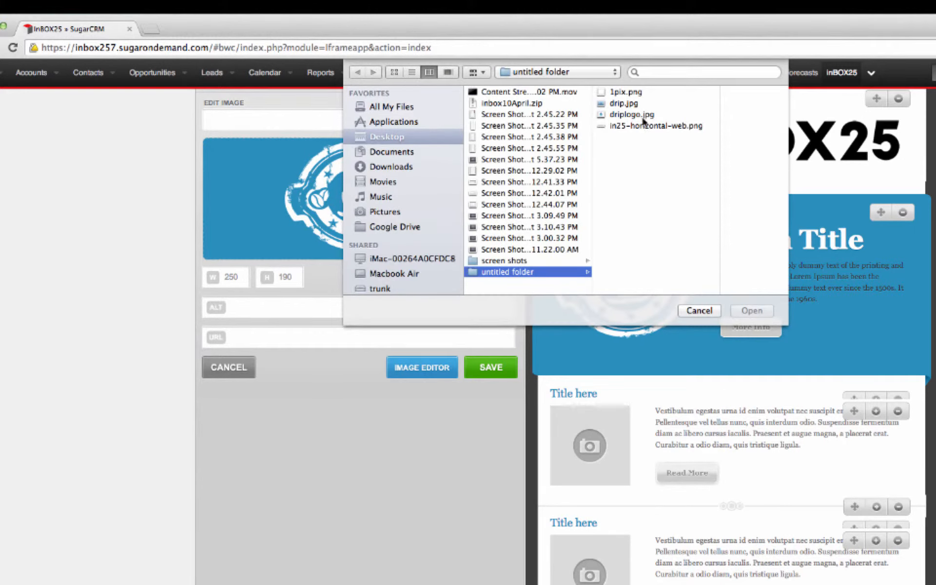
pyautogui.doubleClick(629, 115)
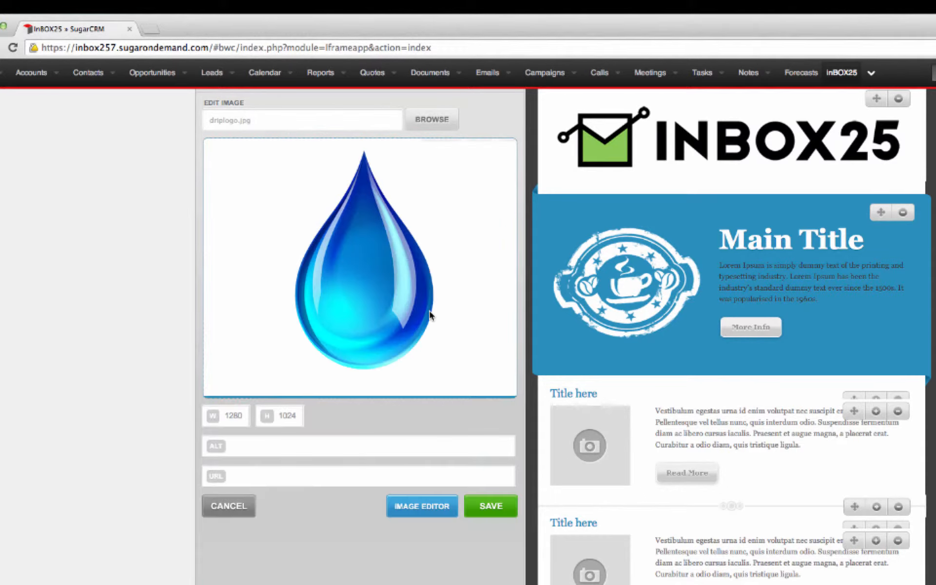
pyautogui.click(492, 507)
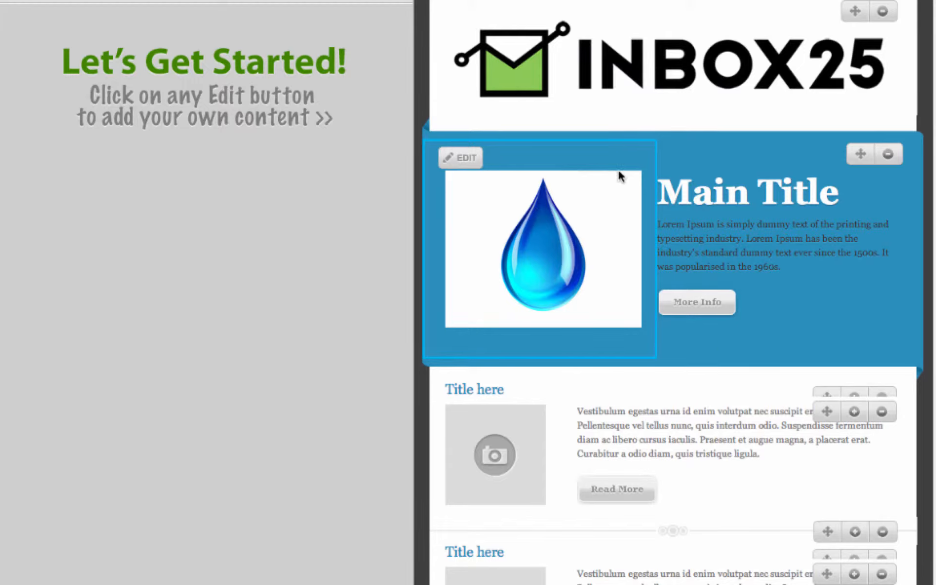
# Step: Change the Main Title heading text to 'Welcome To Inbox25'
pyautogui.click(689, 179)
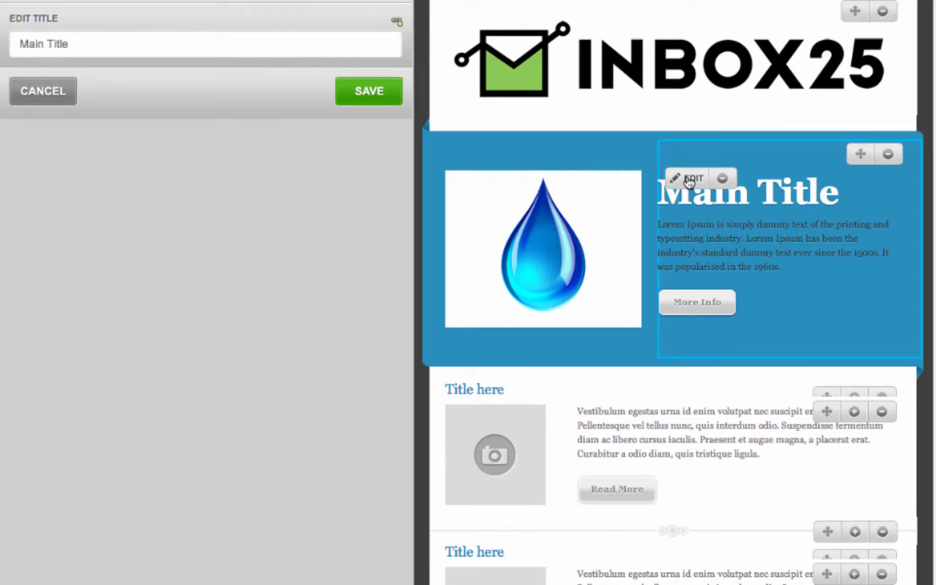
pyautogui.click(215, 52)
pyautogui.hotkey('ctrl', 'a')
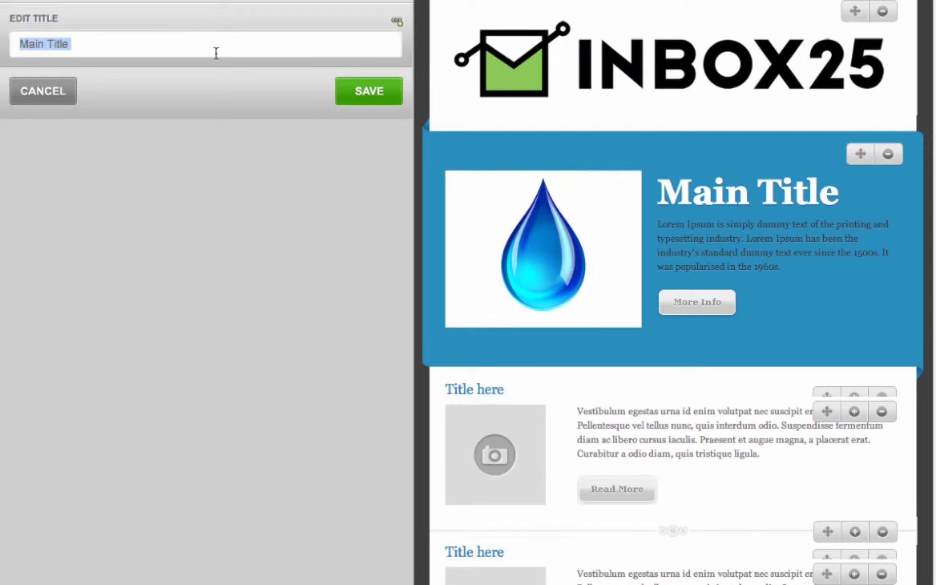
pyautogui.press('BackSpace')
pyautogui.write('Wecome')
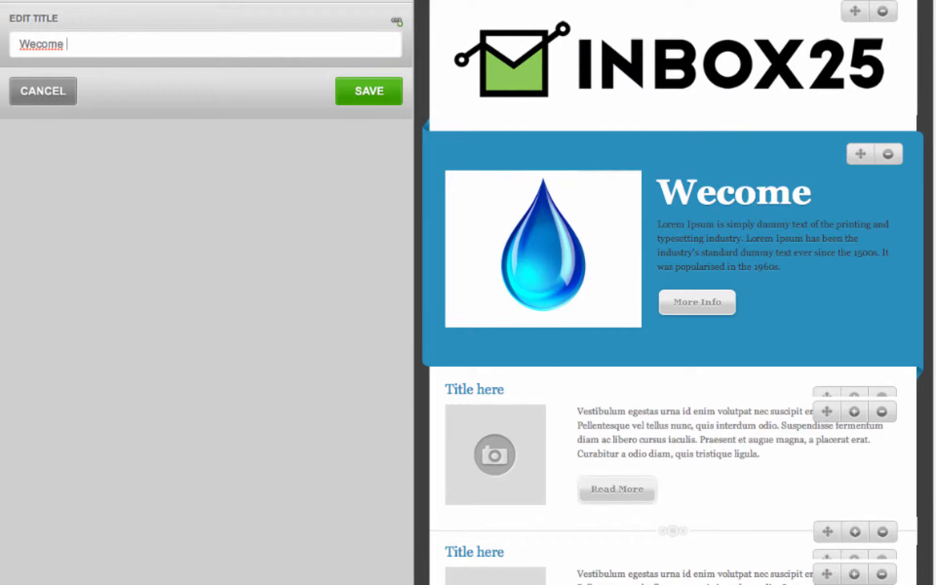
pyautogui.press('BackSpace')
pyautogui.press('BackSpace')
pyautogui.press('BackSpace')
pyautogui.press('BackSpace')
pyautogui.press('BackSpace')
pyautogui.write('lcom')
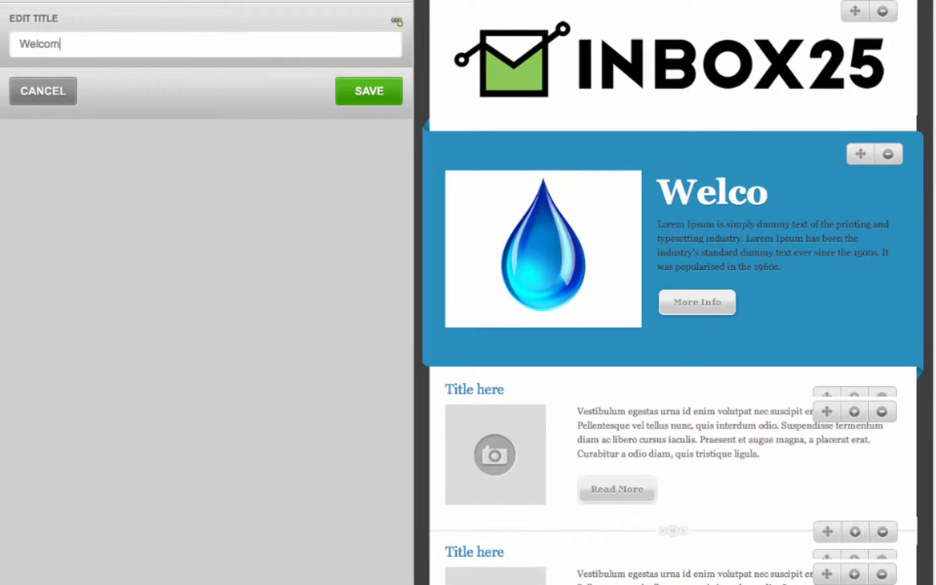
pyautogui.write('e To In')
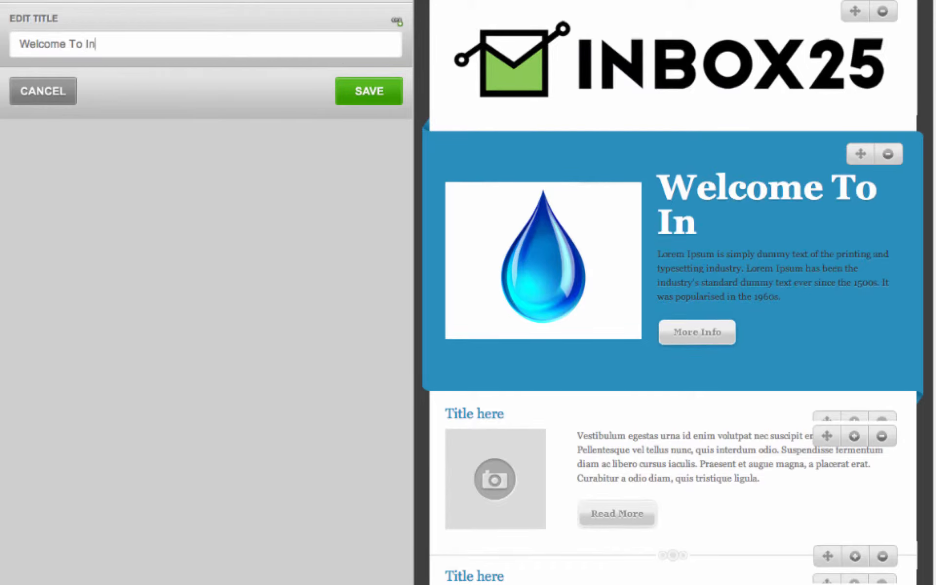
pyautogui.write('box25')
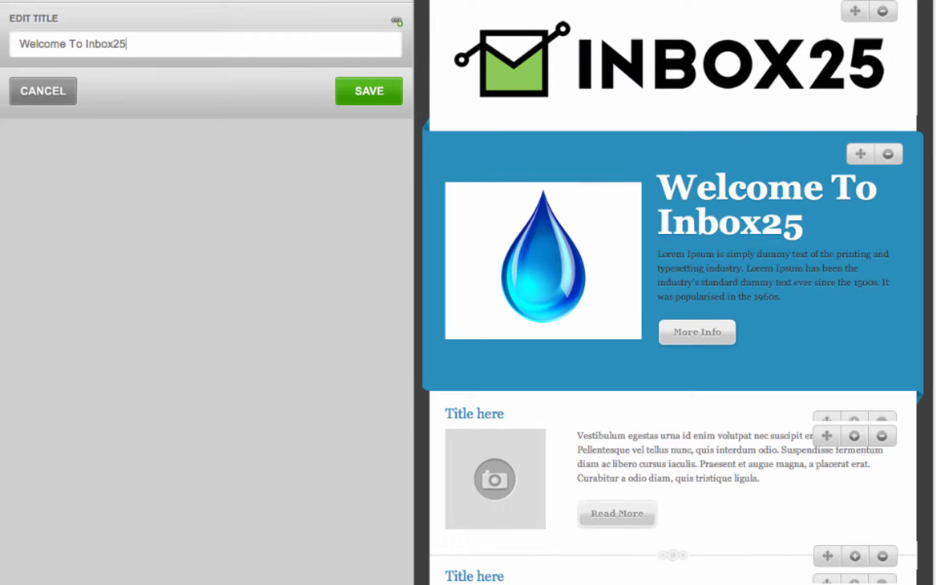
# Step: Link the heading to the pasted web address and save it
pyautogui.click(398, 24)
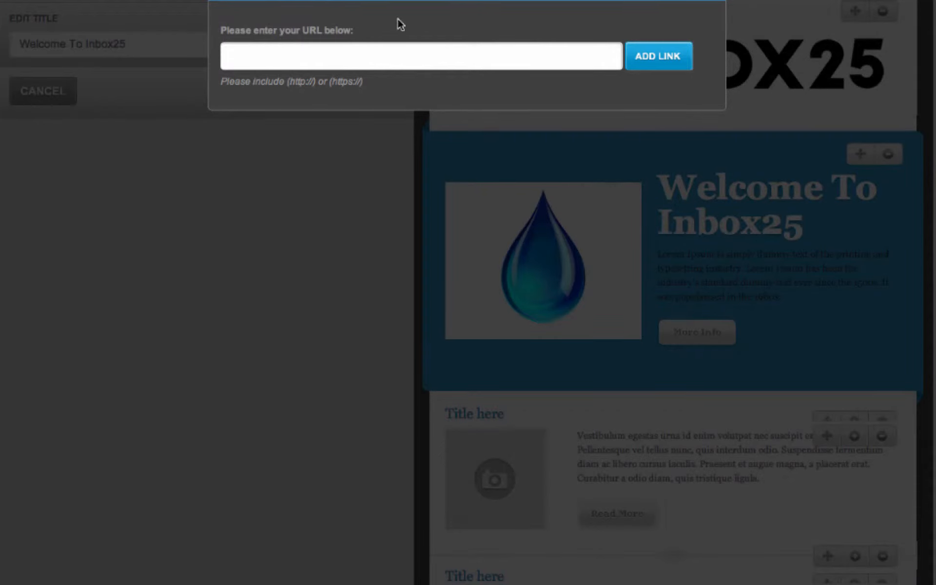
pyautogui.rightClick(258, 53)
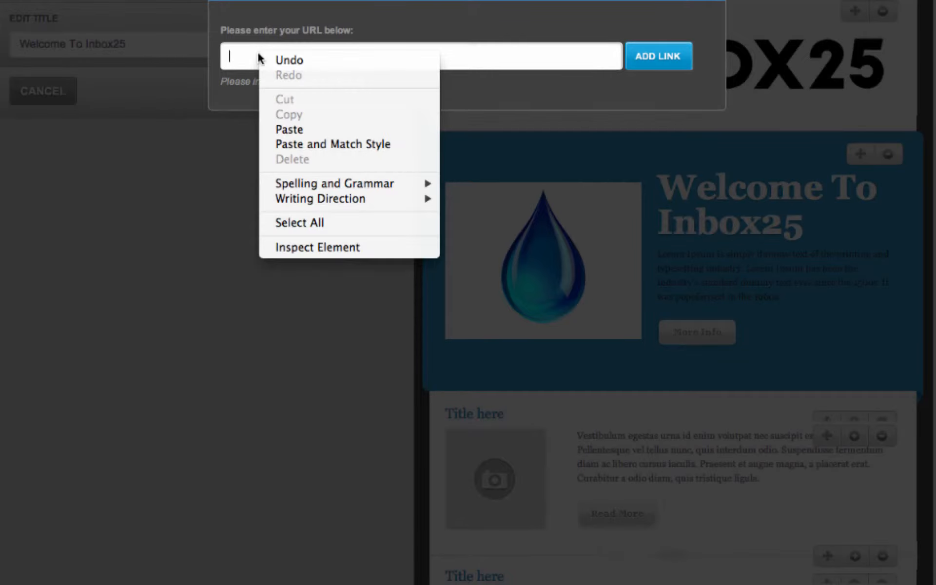
pyautogui.click(295, 128)
pyautogui.click(656, 58)
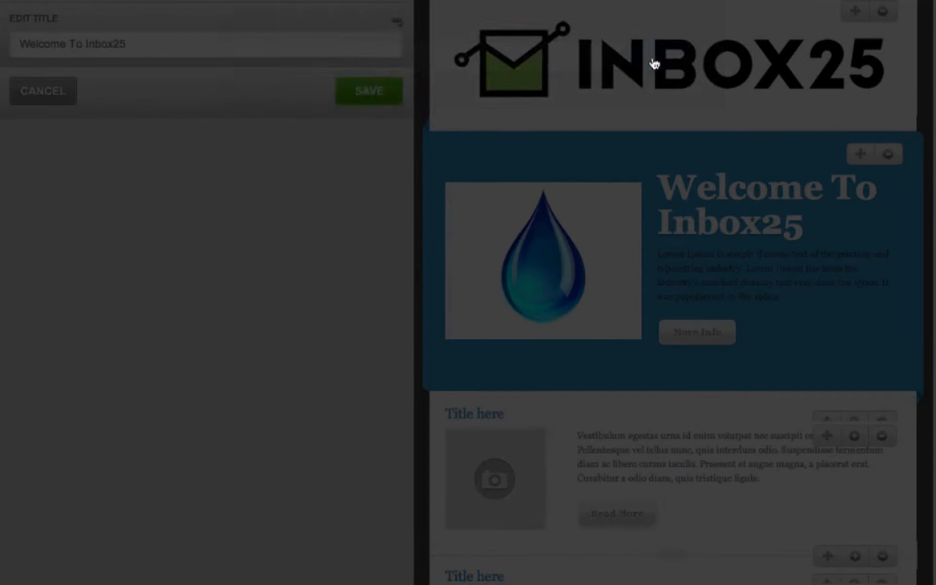
pyautogui.click(366, 98)
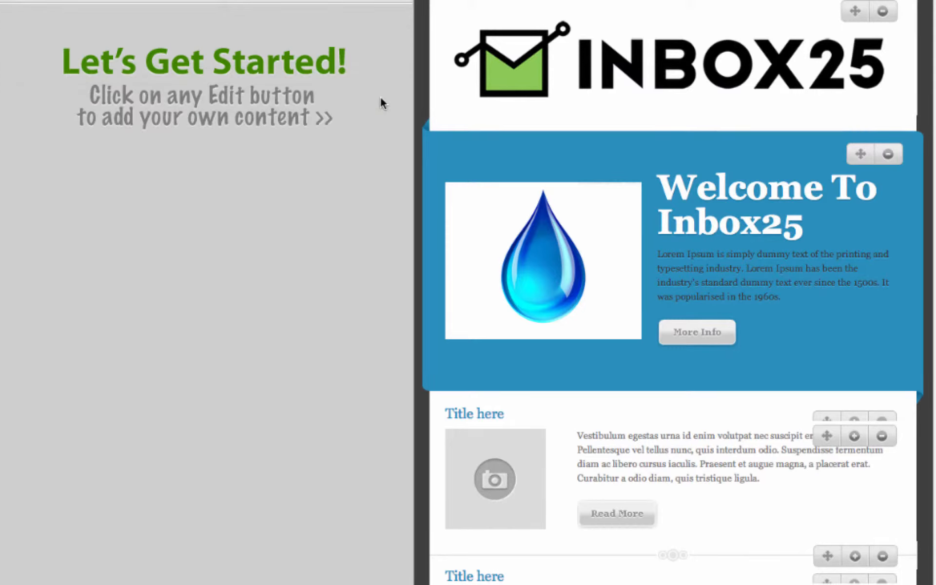
# Step: Replace the Lorem Ipsum body paragraph with the pasted welcome sentence
pyautogui.click(733, 224)
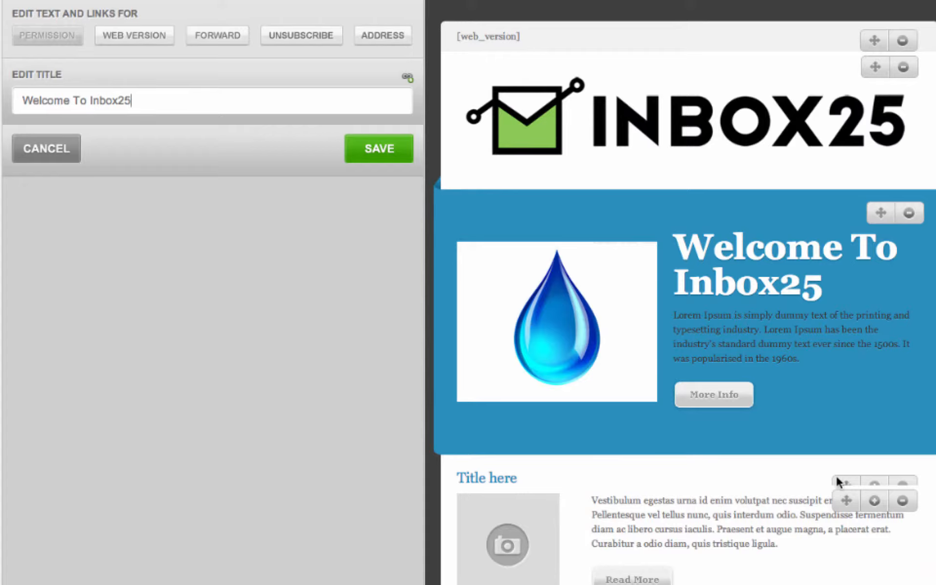
pyautogui.click(738, 316)
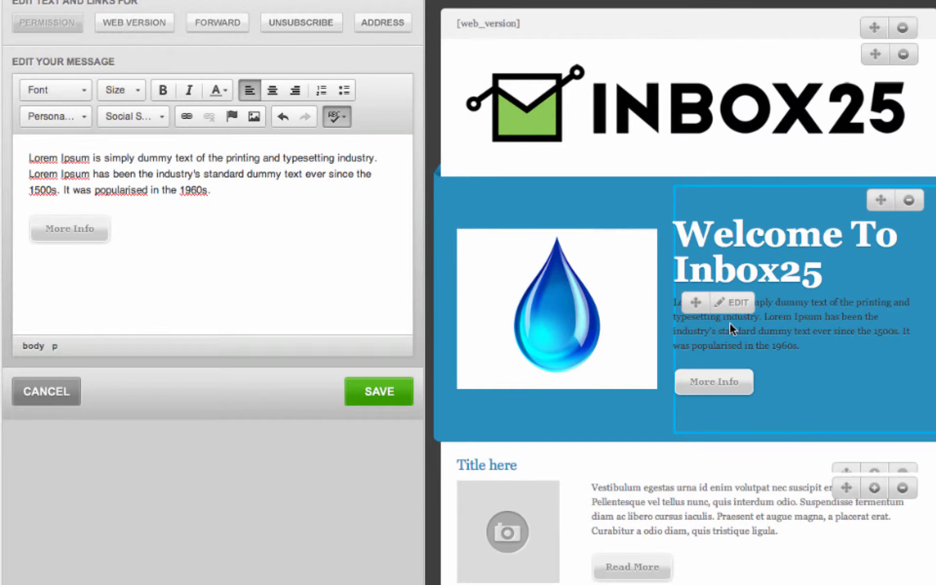
pyautogui.moveTo(268, 198); pyautogui.dragTo(20, 155)
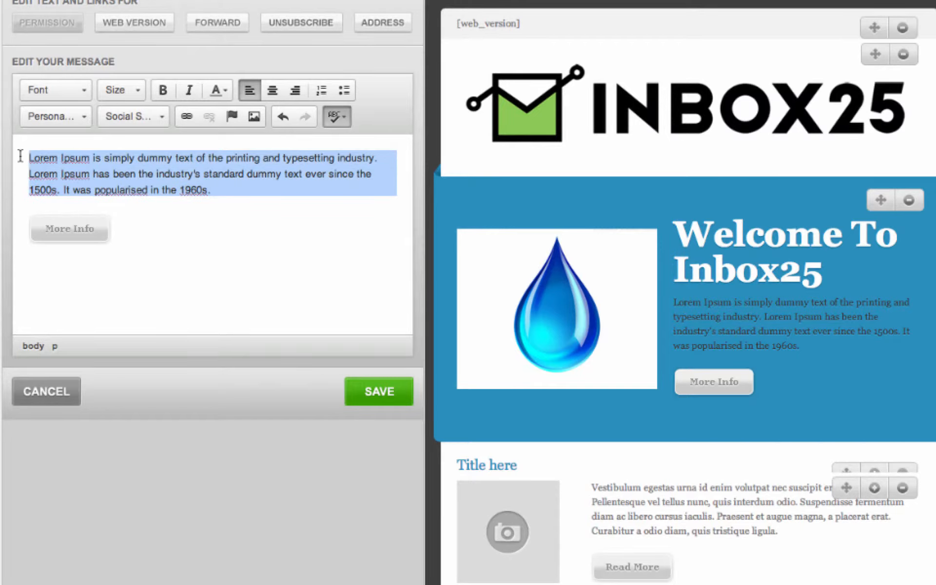
pyautogui.press('BackSpace')
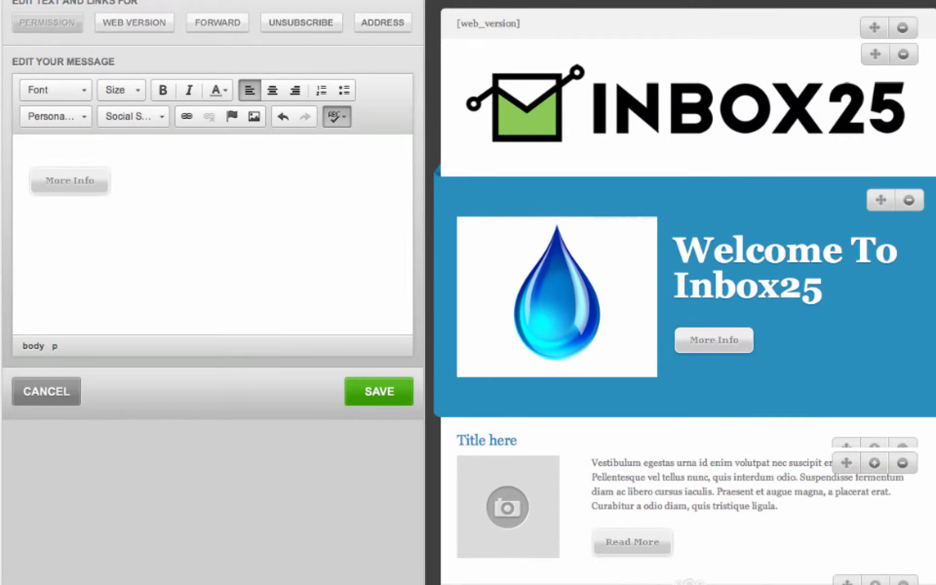
pyautogui.write('Welcome To Inbox25, have a great day!')
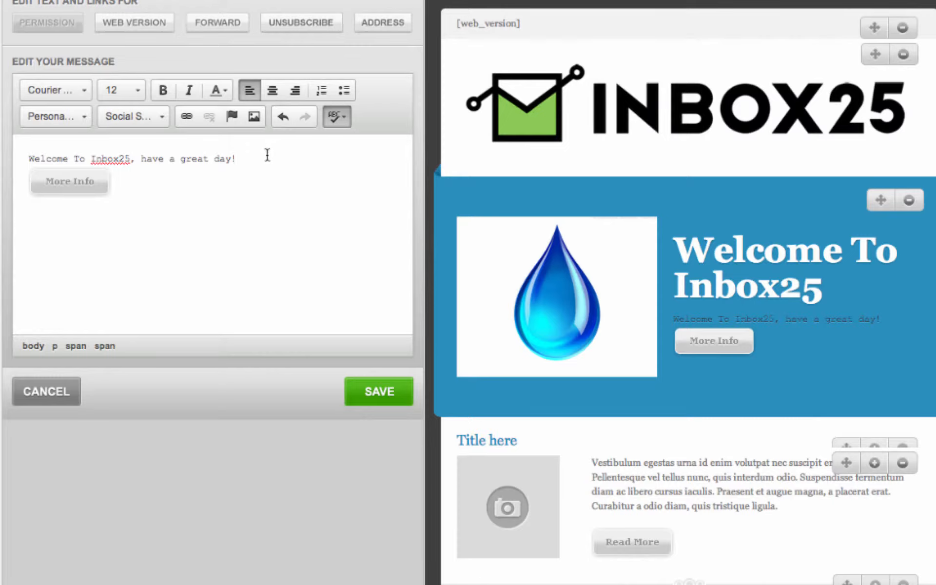
# Step: Format the welcome sentence in Lucida Sans Unicode at size 14 and reselect it
pyautogui.moveTo(270, 153); pyautogui.dragTo(25, 158)
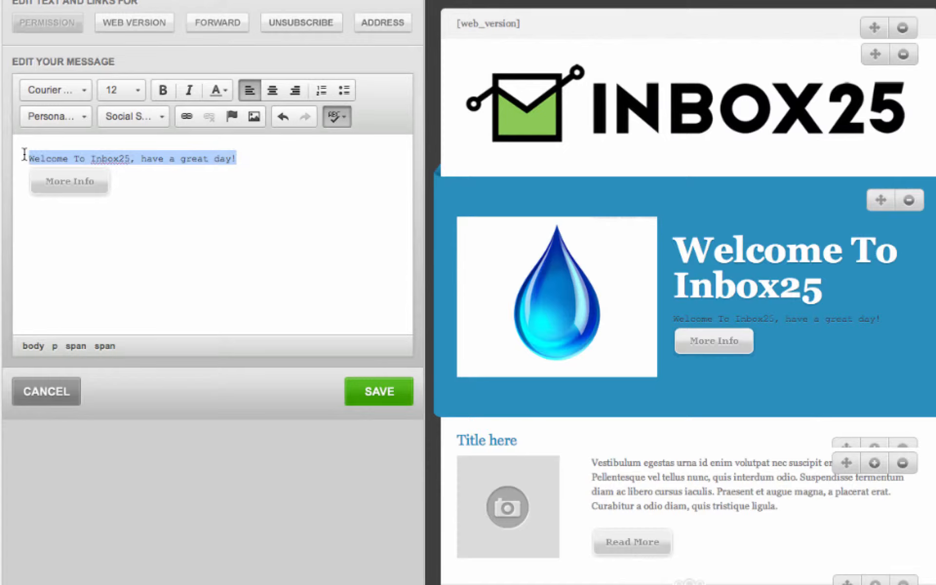
pyautogui.click(81, 92)
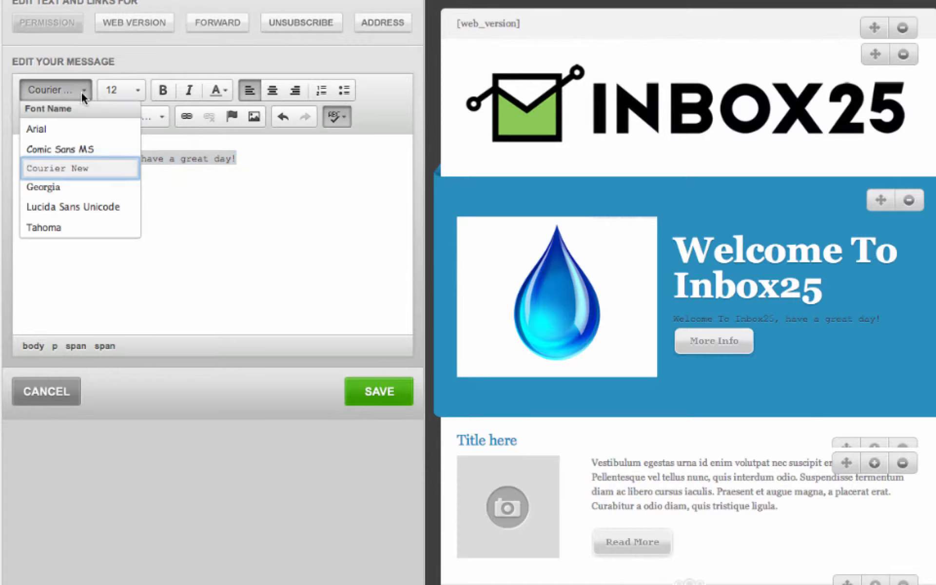
pyautogui.click(65, 208)
pyautogui.click(137, 94)
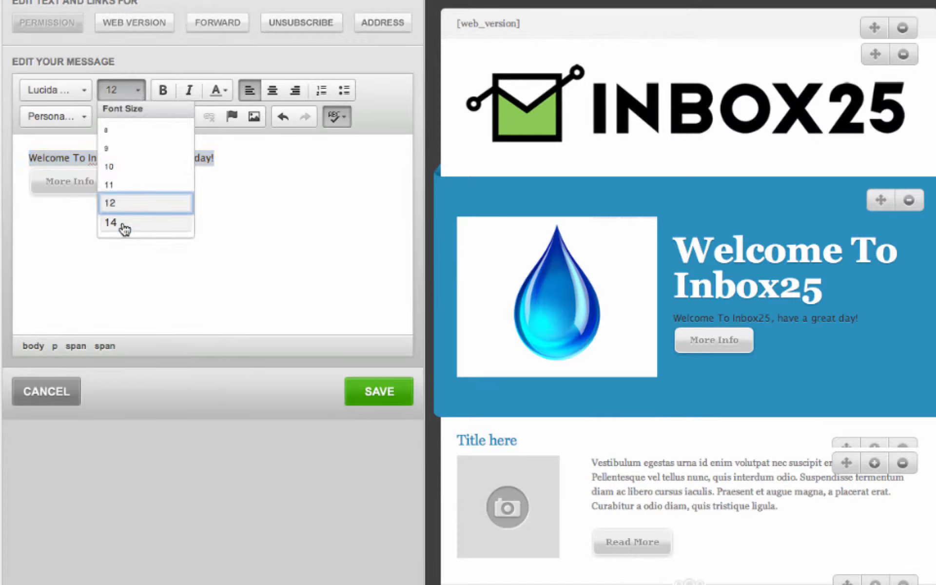
pyautogui.click(117, 227)
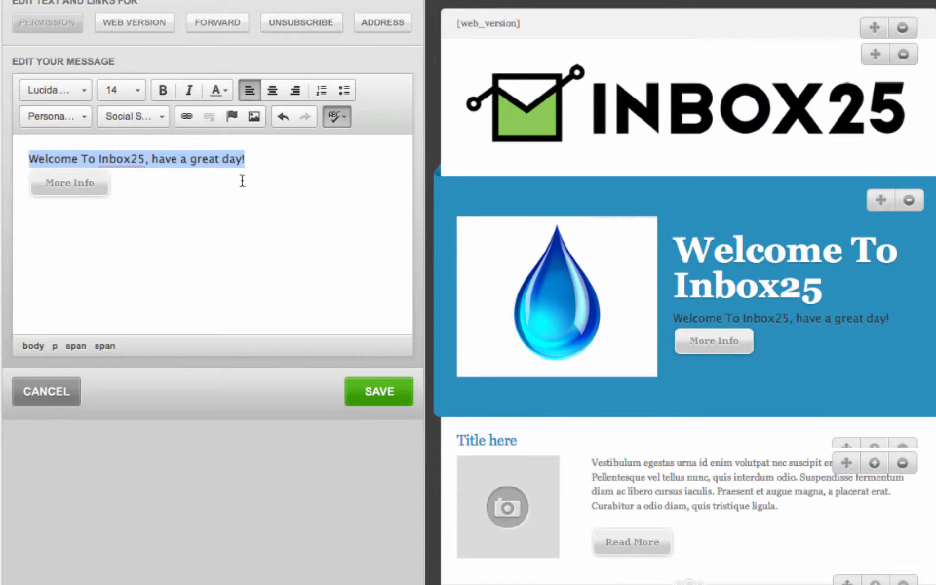
pyautogui.click(254, 164)
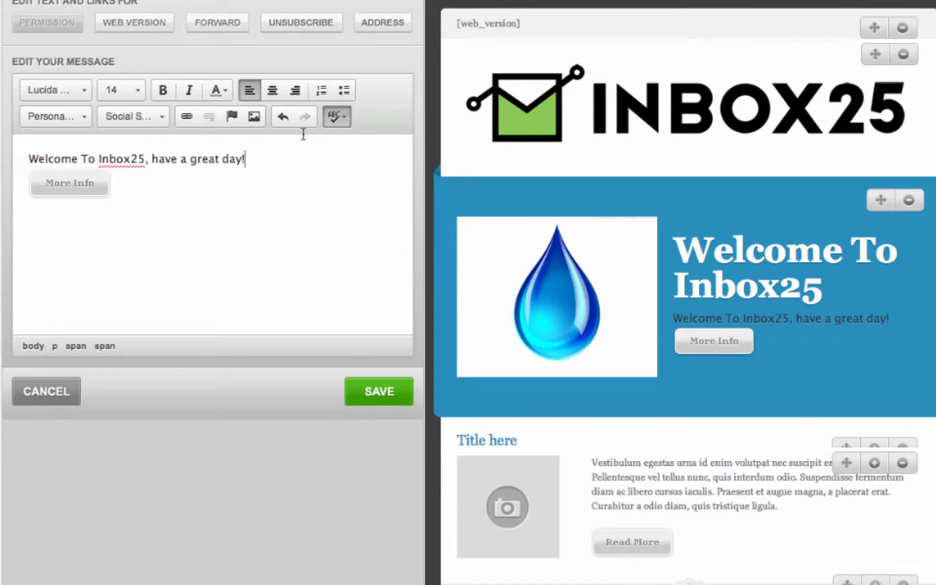
pyautogui.moveTo(243, 157); pyautogui.dragTo(27, 156)
pyautogui.click(186, 115)
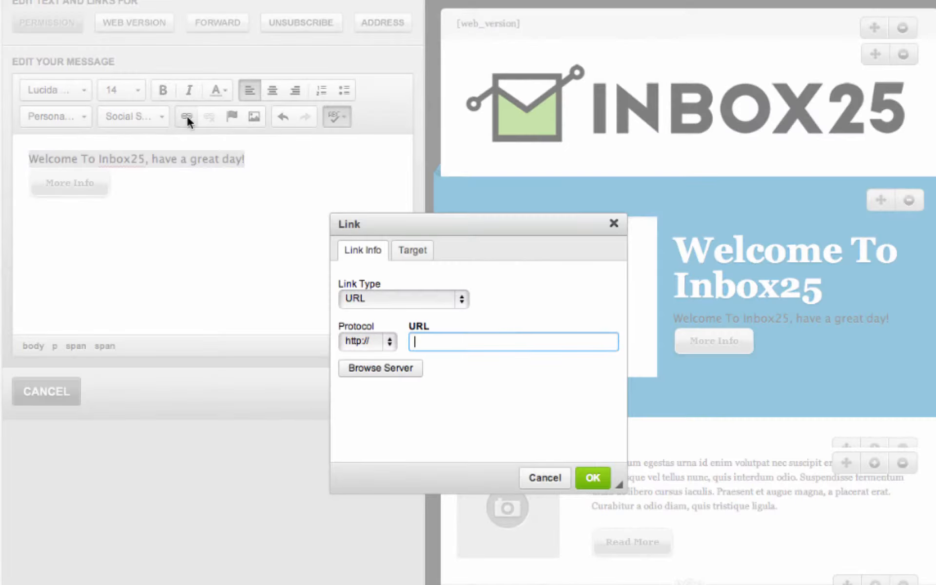
pyautogui.rightClick(470, 349)
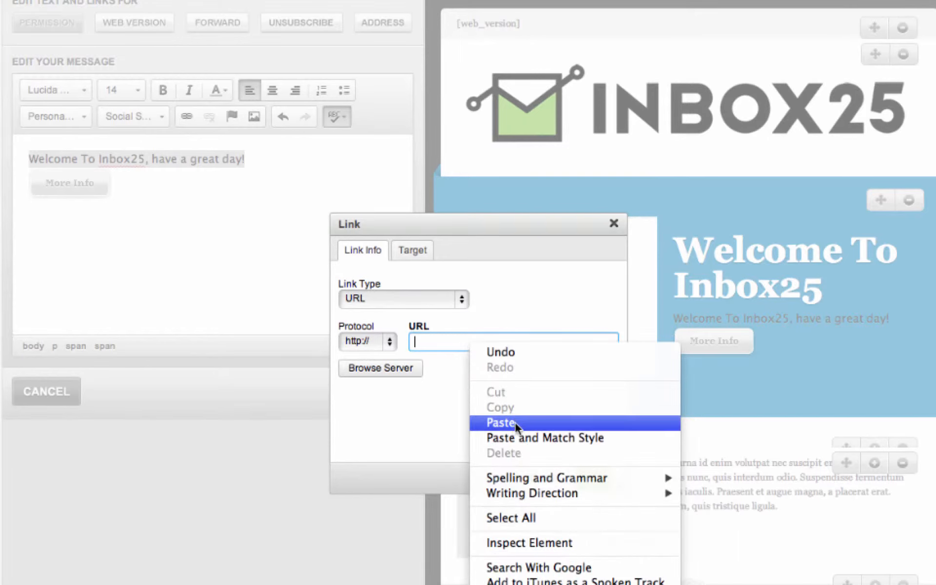
pyautogui.click(514, 426)
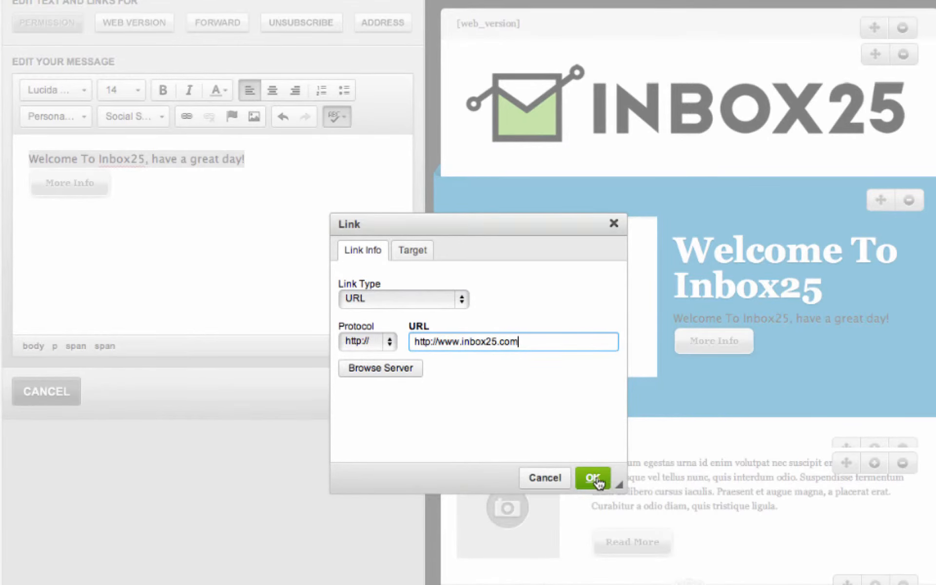
pyautogui.click(593, 479)
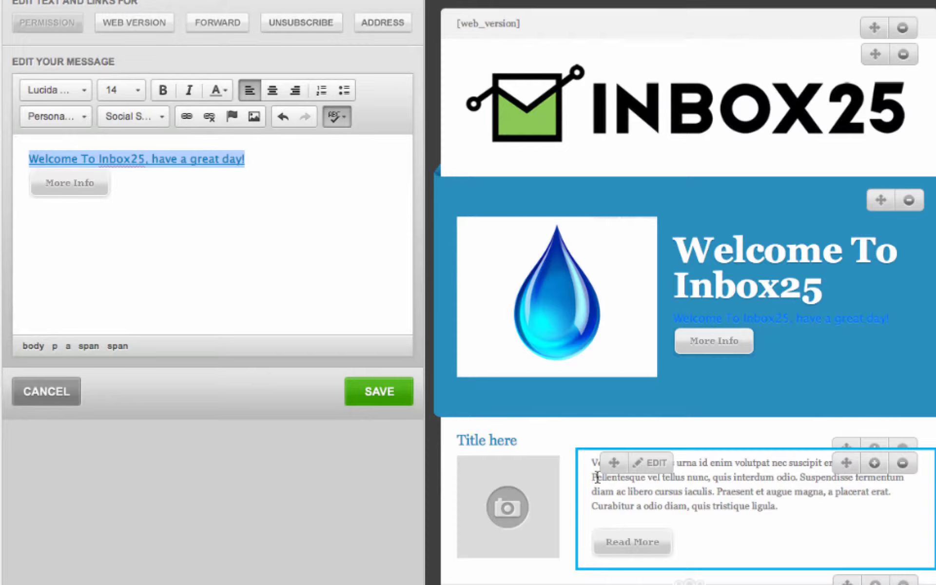
# Step: Insert the [firstname] merge tag at the end of the welcome line
pyautogui.click(73, 117)
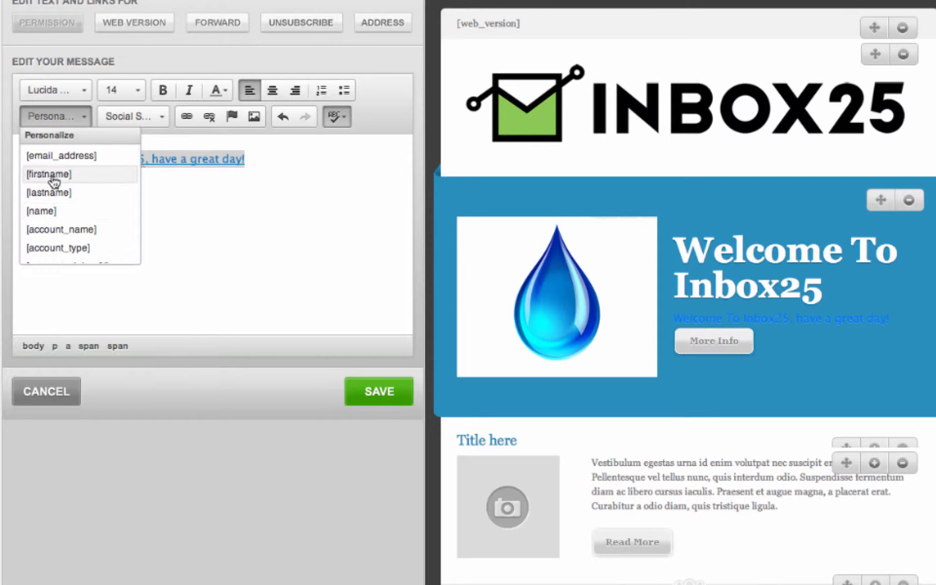
pyautogui.click(253, 159)
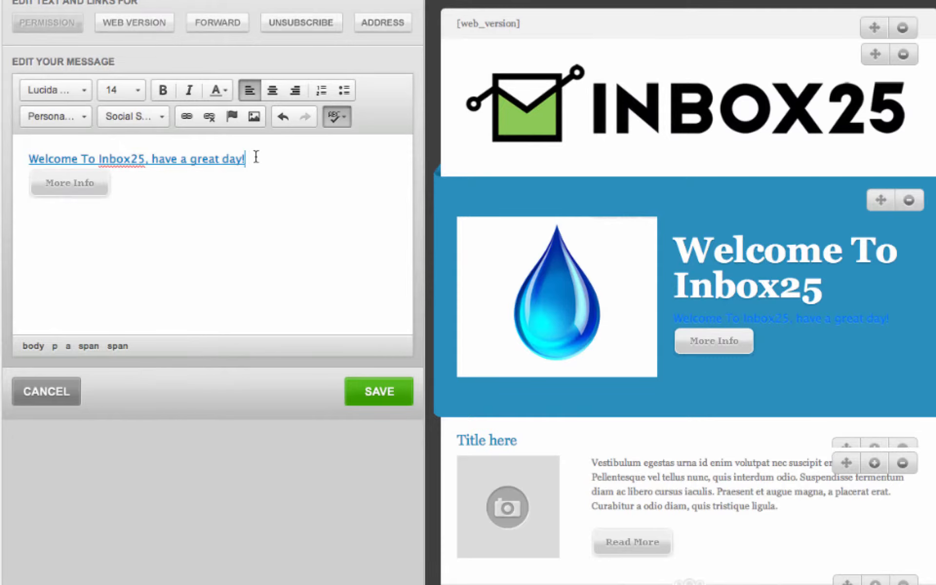
pyautogui.click(68, 117)
pyautogui.click(62, 174)
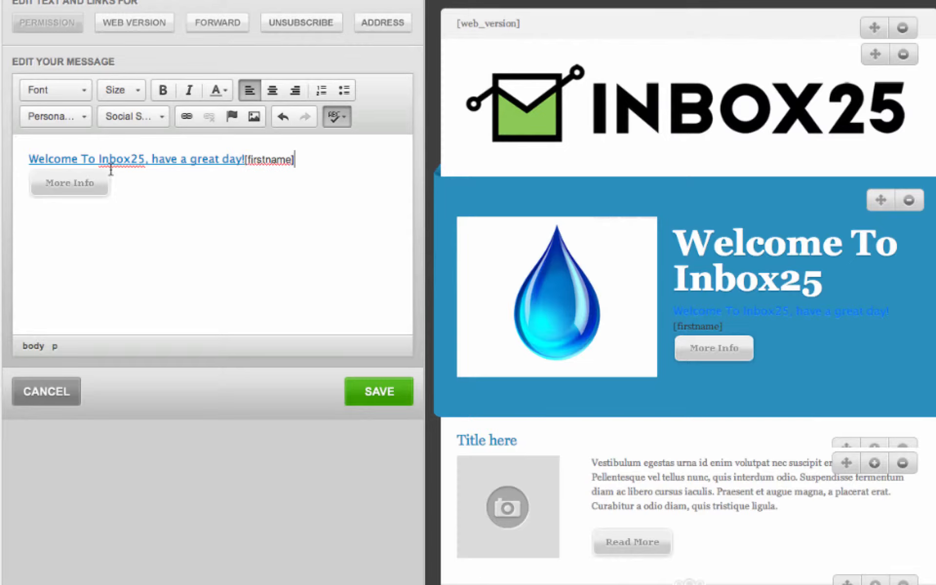
# Step: Save the welcome edits and delete four extra content sections from the template
pyautogui.moveTo(780, 320)
pyautogui.click(374, 393)
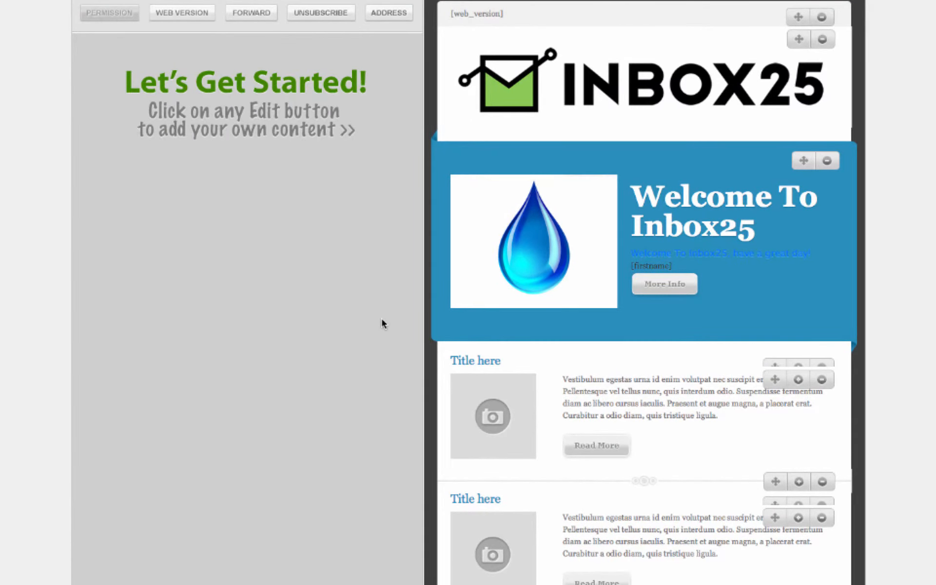
pyautogui.moveTo(622, 365)
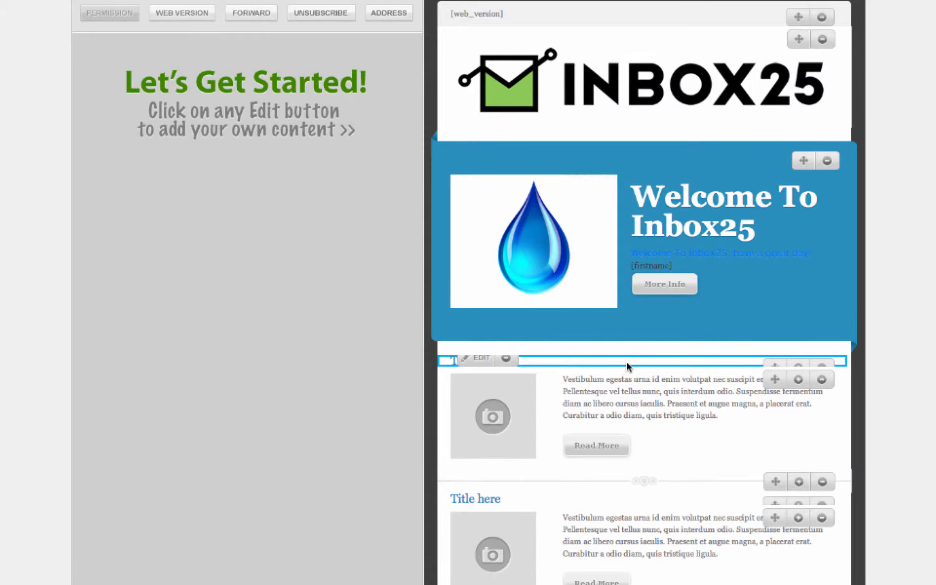
pyautogui.click(822, 380)
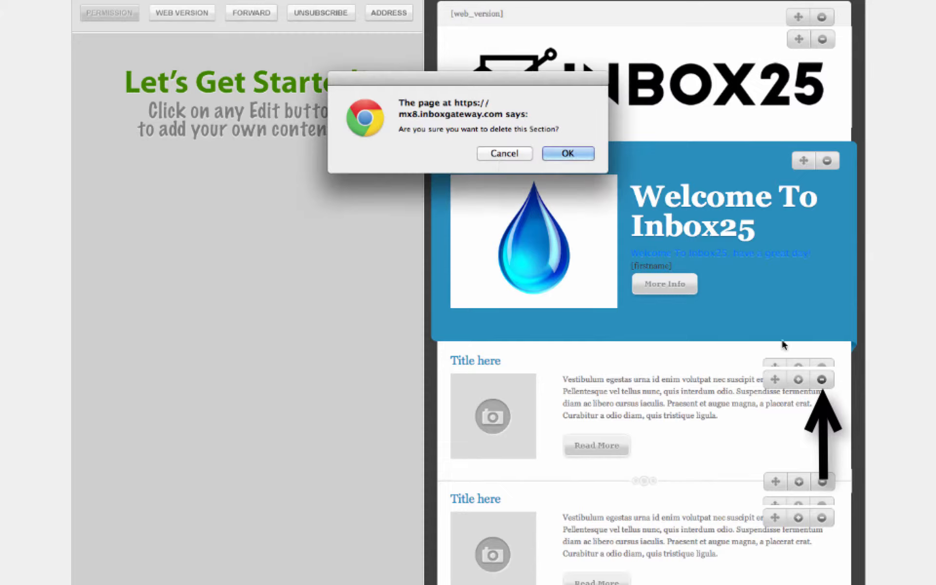
pyautogui.click(553, 153)
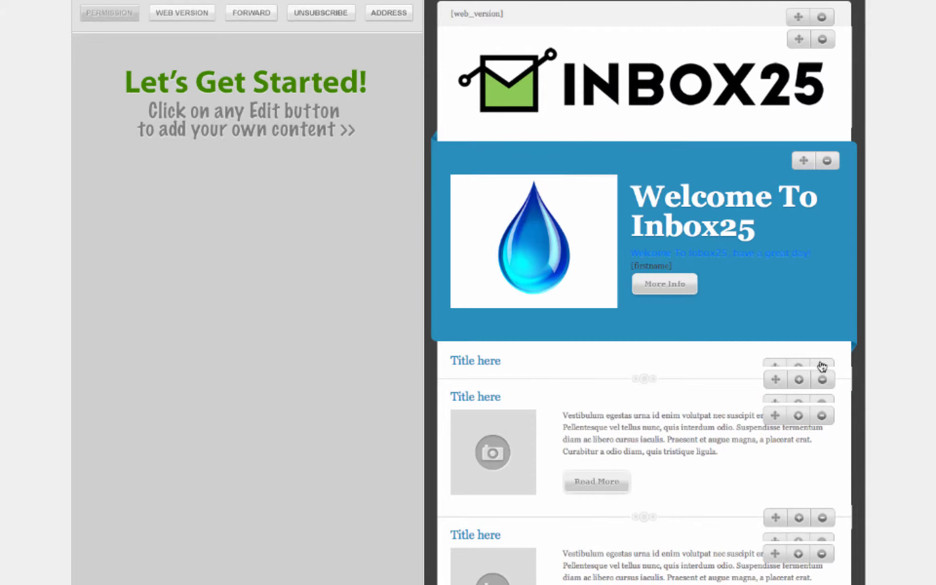
pyautogui.click(823, 367)
pyautogui.click(561, 155)
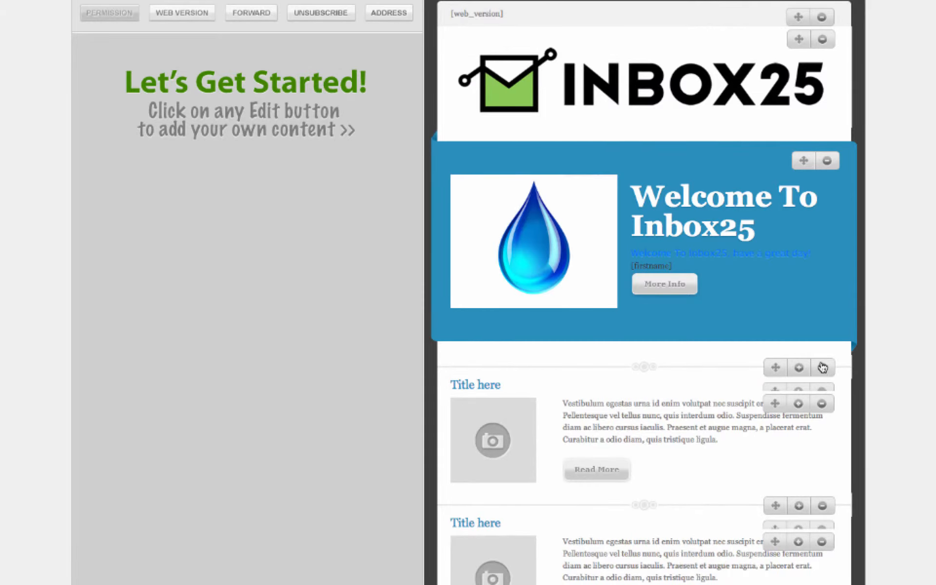
pyautogui.click(822, 368)
pyautogui.click(562, 156)
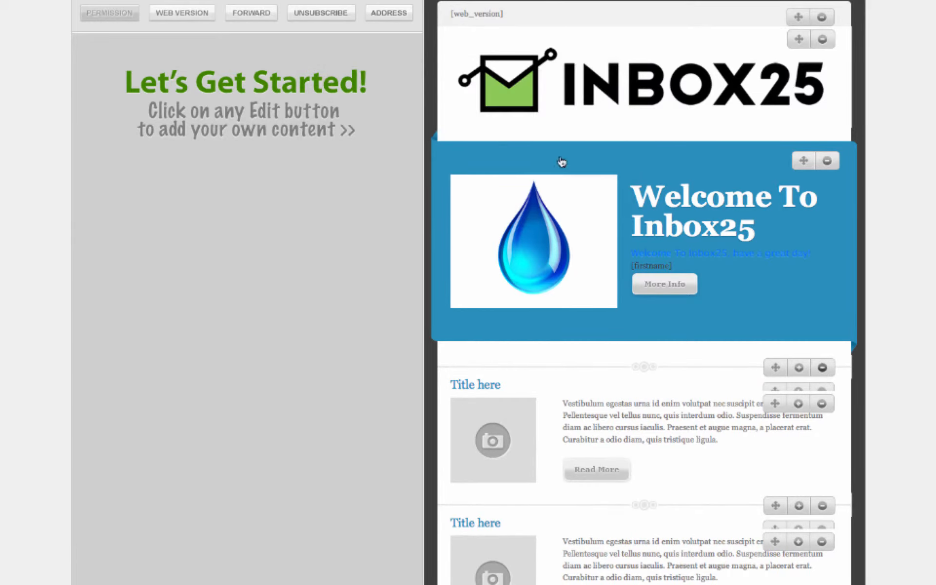
pyautogui.click(823, 365)
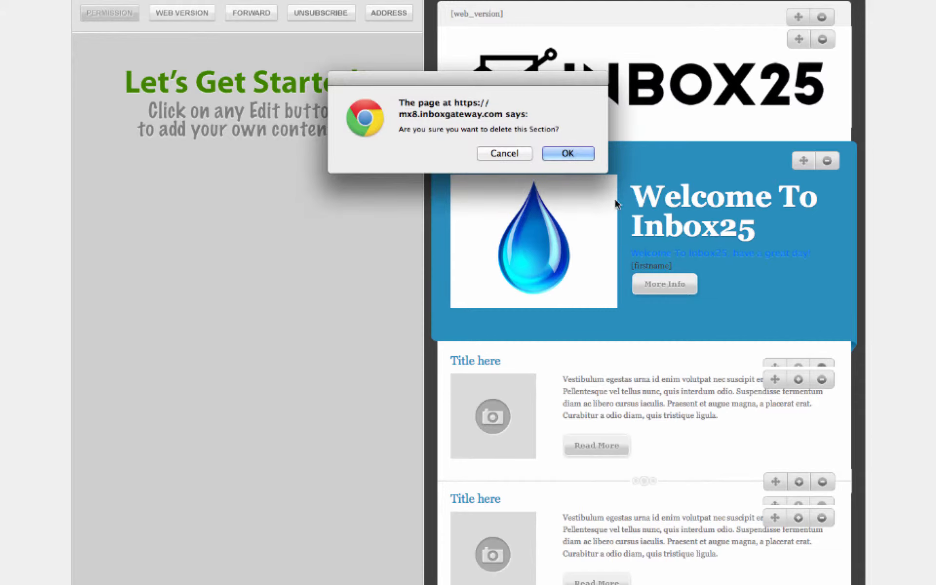
pyautogui.click(566, 157)
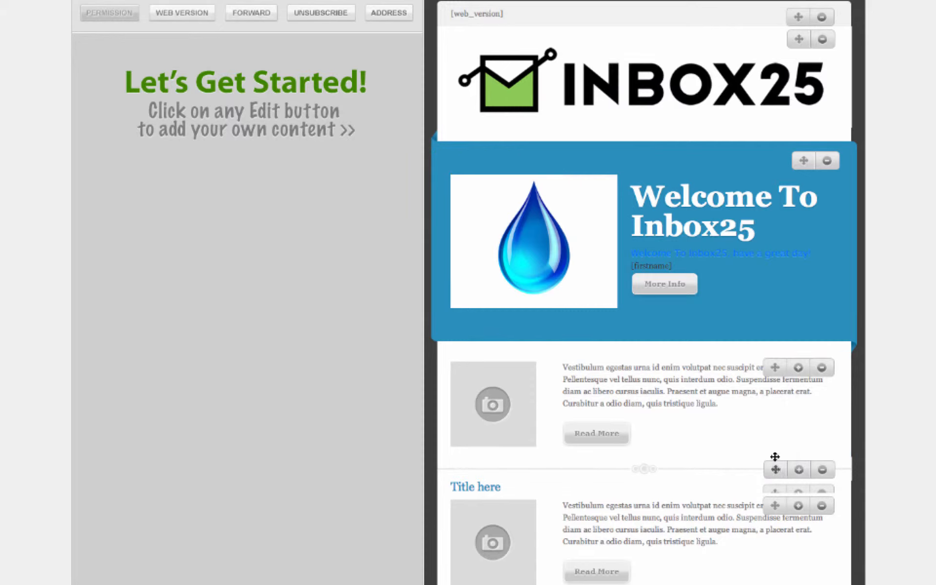
# Step: Move the divider below the welcome banner and remove the lower image-and-text block and Title here row
pyautogui.moveTo(776, 458)
pyautogui.mouseDown()
pyautogui.moveTo(777, 391)
pyautogui.moveTo(794, 367)
pyautogui.mouseUp()
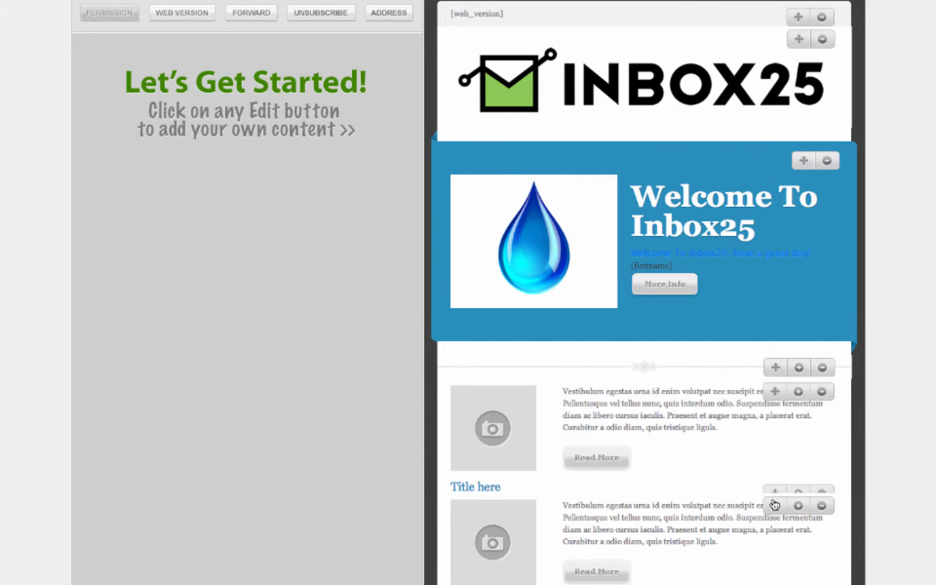
pyautogui.moveTo(775, 506); pyautogui.dragTo(775, 393)
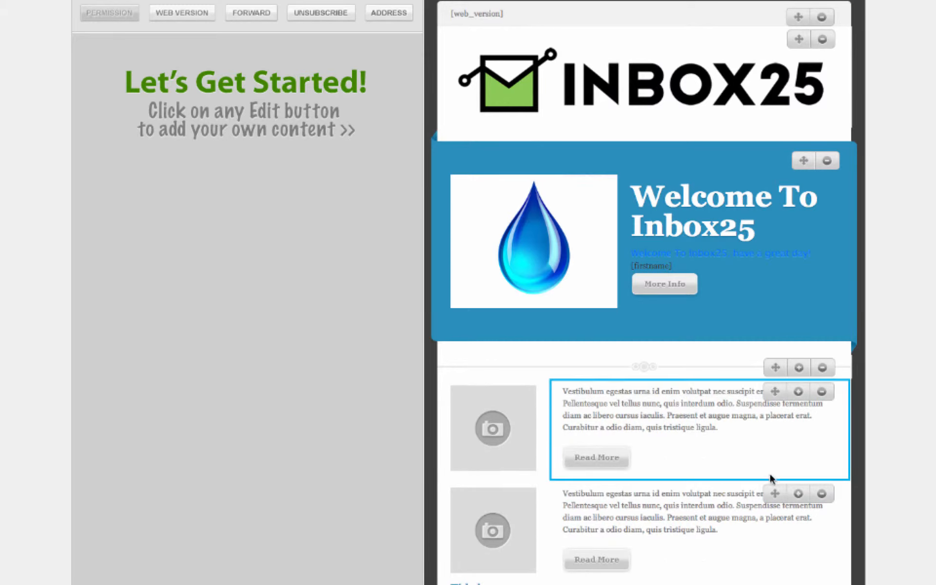
pyautogui.moveTo(775, 584); pyautogui.dragTo(774, 483)
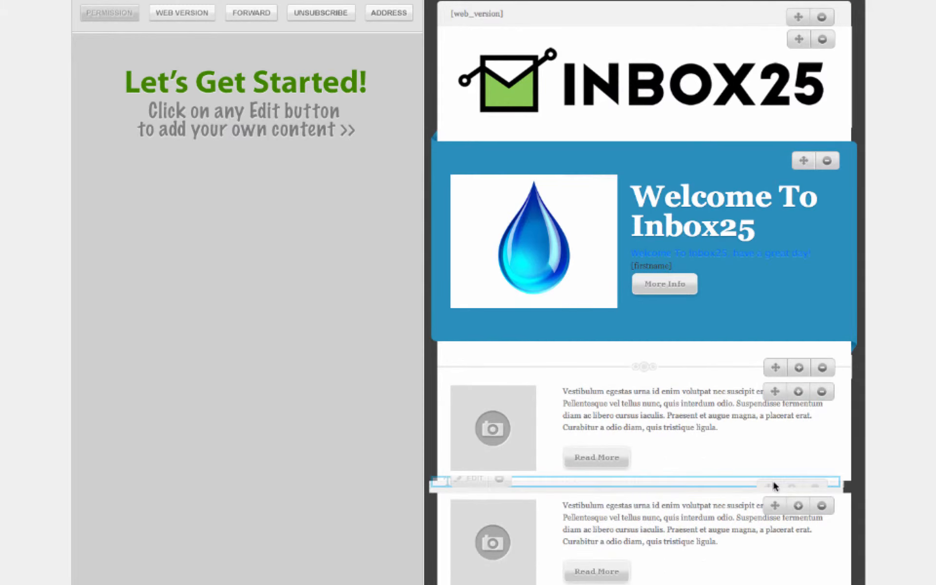
pyautogui.click(822, 507)
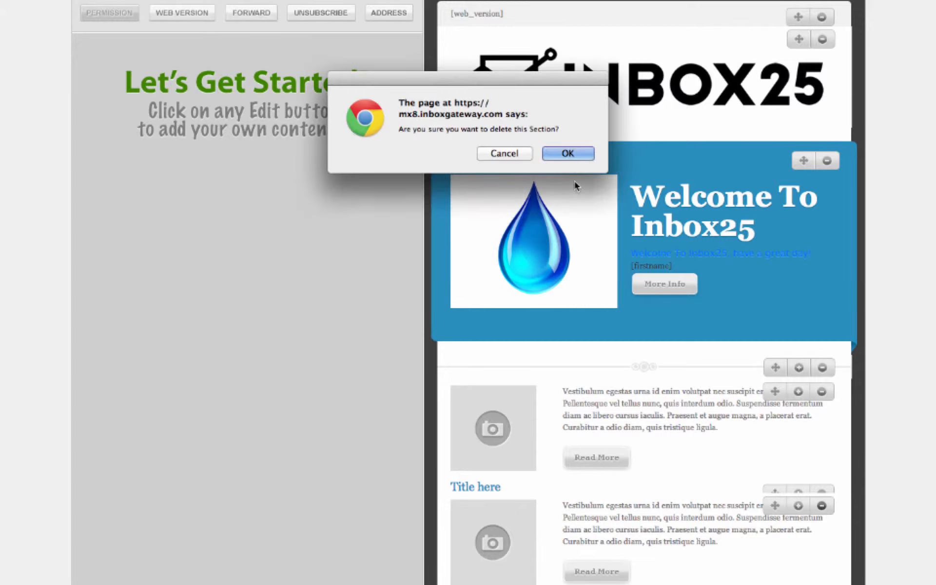
pyautogui.click(568, 154)
pyautogui.click(822, 492)
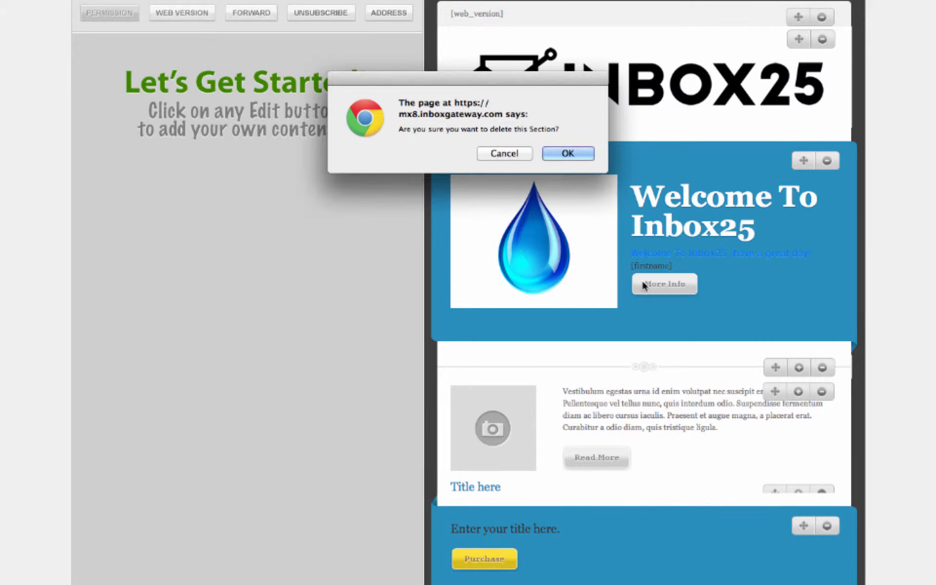
pyautogui.click(567, 152)
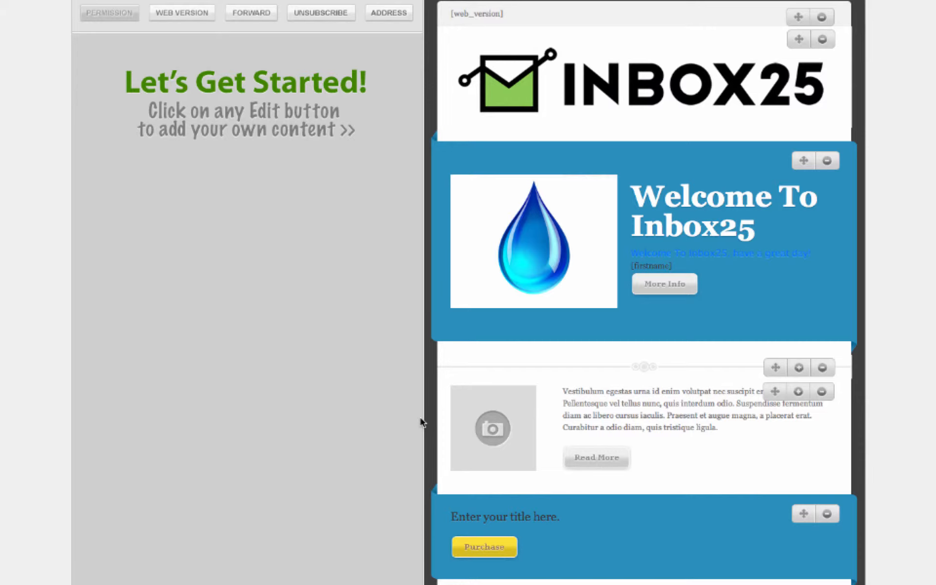
# Step: Delete the four social icons from the email footer
pyautogui.scroll(1, 697, 512)
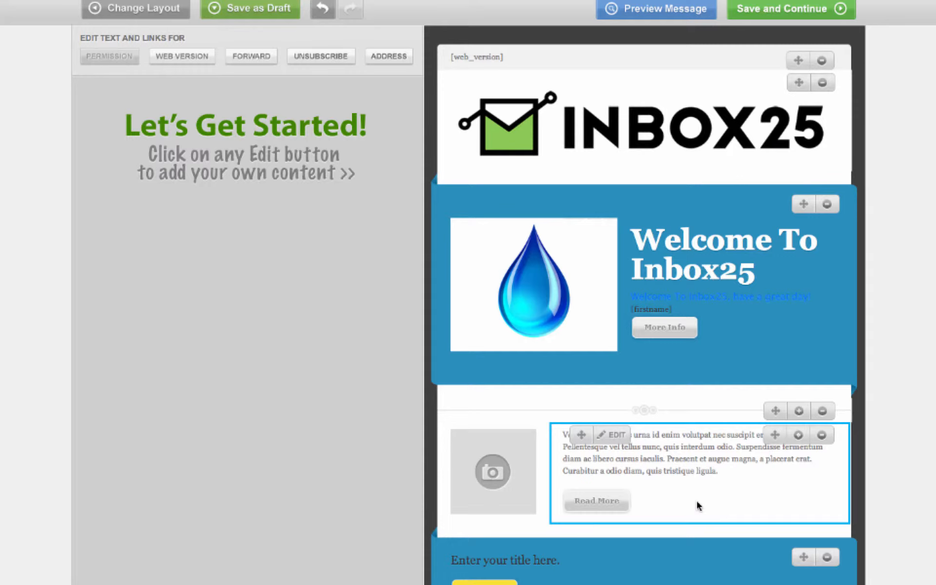
pyautogui.scroll(-3, 697, 506)
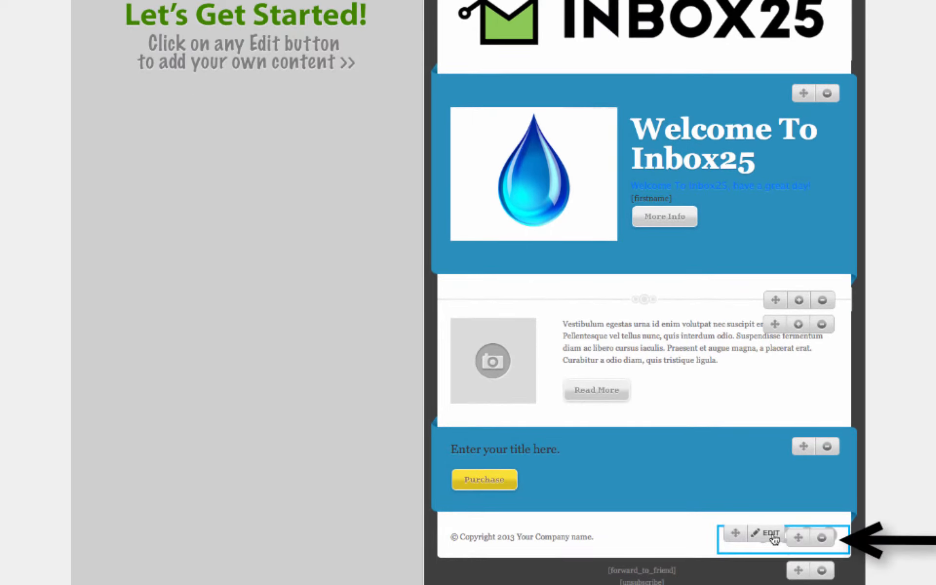
pyautogui.click(771, 534)
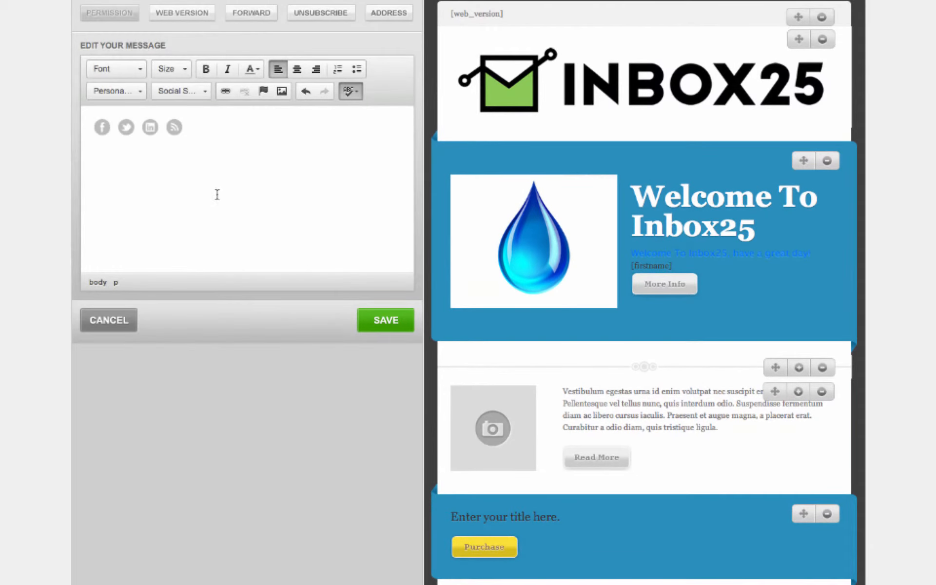
pyautogui.moveTo(225, 137); pyautogui.dragTo(89, 114)
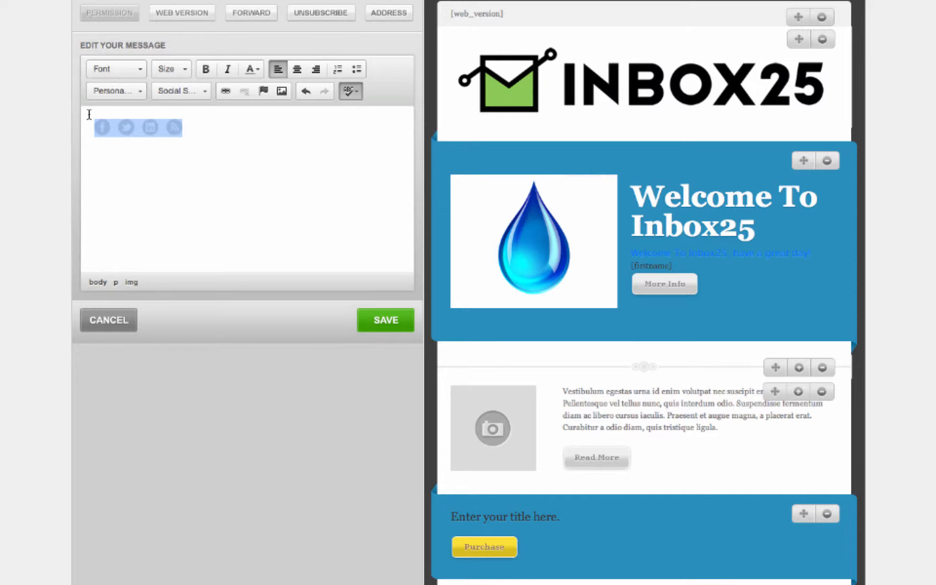
pyautogui.press('Delete')
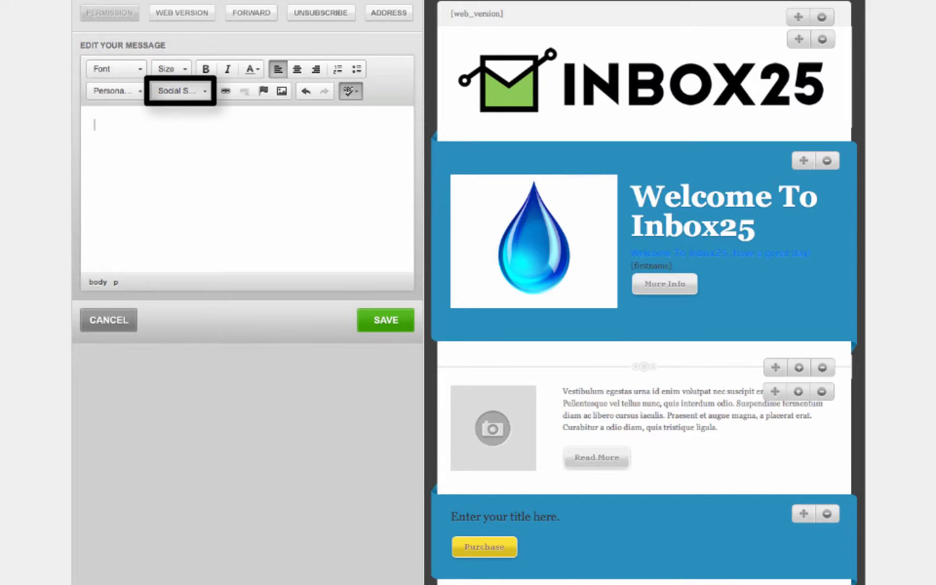
# Step: Insert the [fblike], [fbcomment] and [lishare] share tags into the footer
pyautogui.click(194, 92)
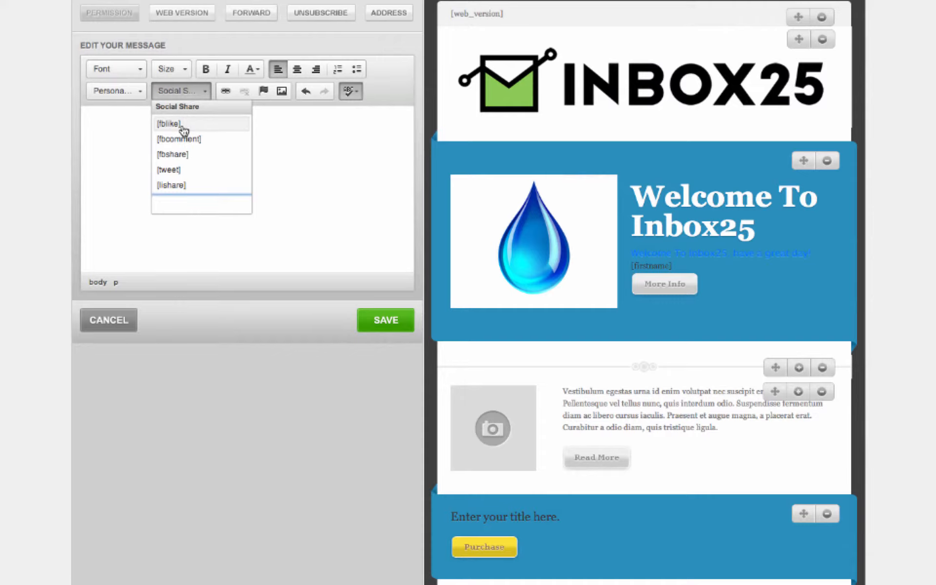
pyautogui.click(184, 125)
pyautogui.click(194, 91)
pyautogui.click(184, 140)
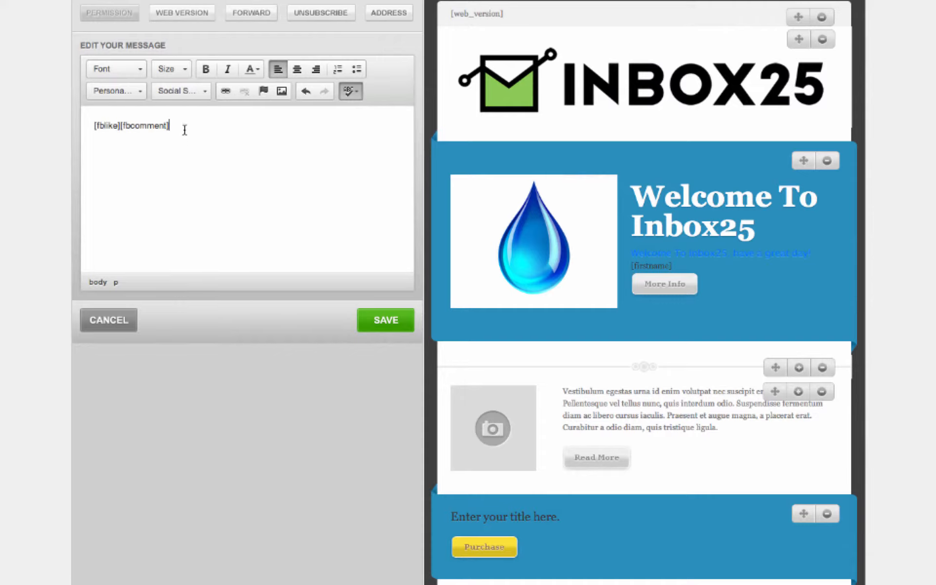
pyautogui.click(194, 91)
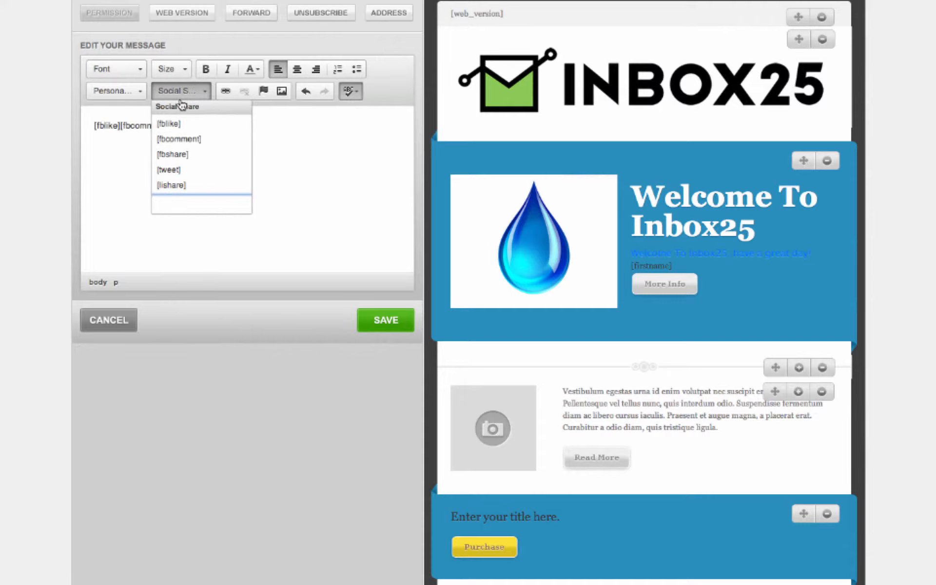
pyautogui.click(188, 186)
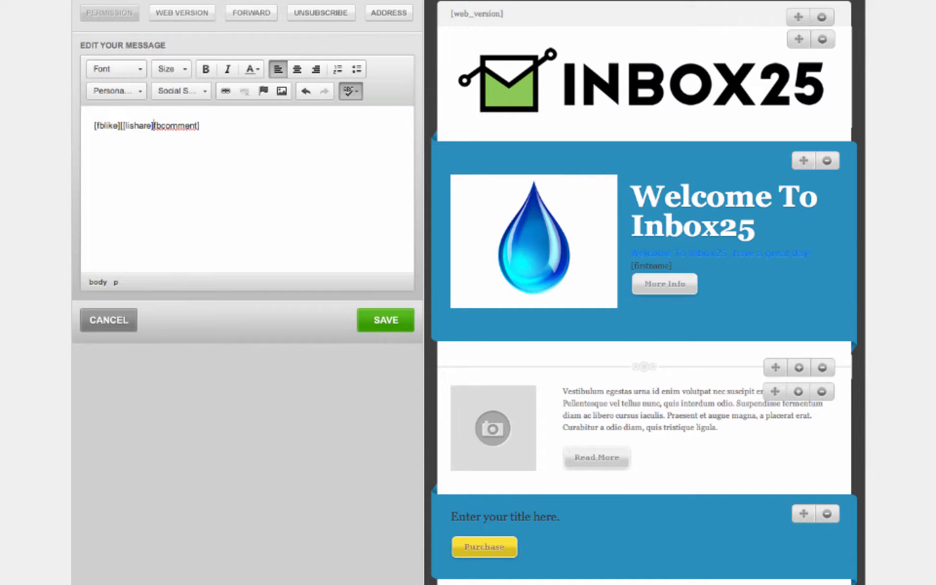
# Step: Put each share tag on its own line, fix the missing bracket, and save the footer
pyautogui.press('Return')
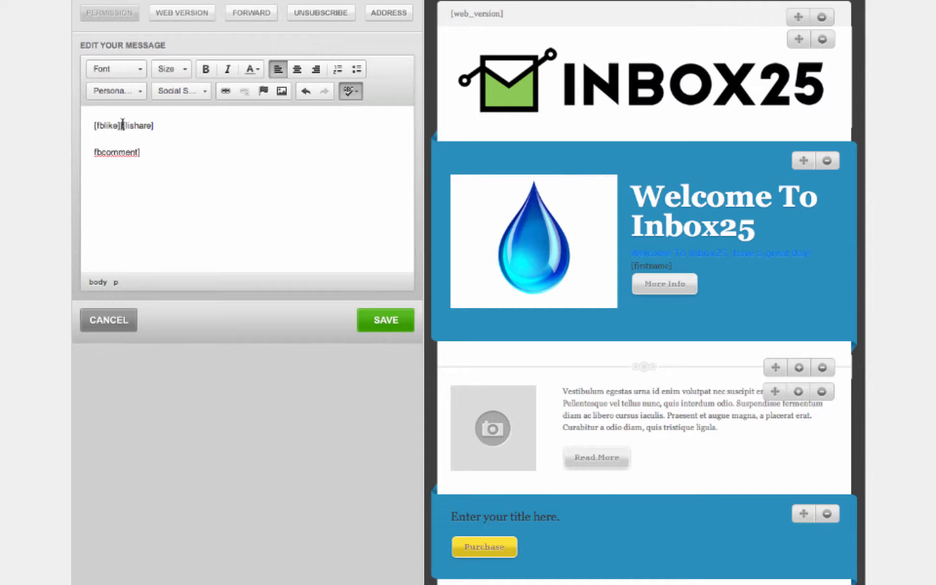
pyautogui.press('Return')
pyautogui.press('Return')
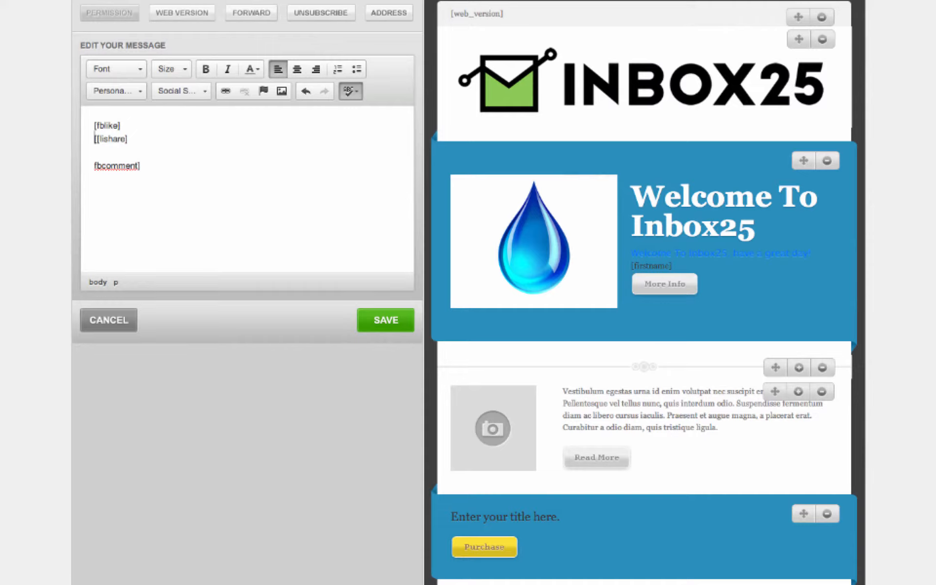
pyautogui.press('Delete')
pyautogui.press('Down')
pyautogui.press('Down')
pyautogui.write('[')
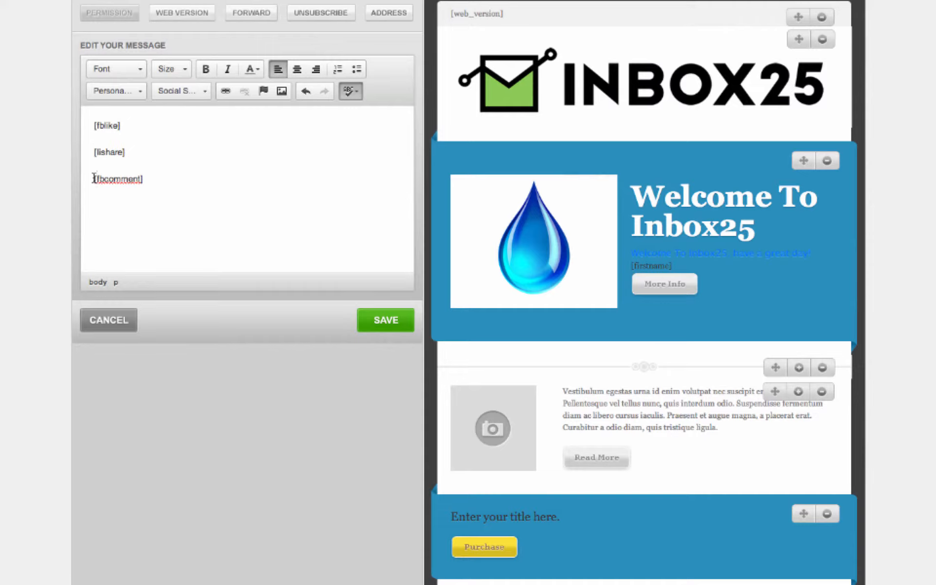
pyautogui.click(387, 317)
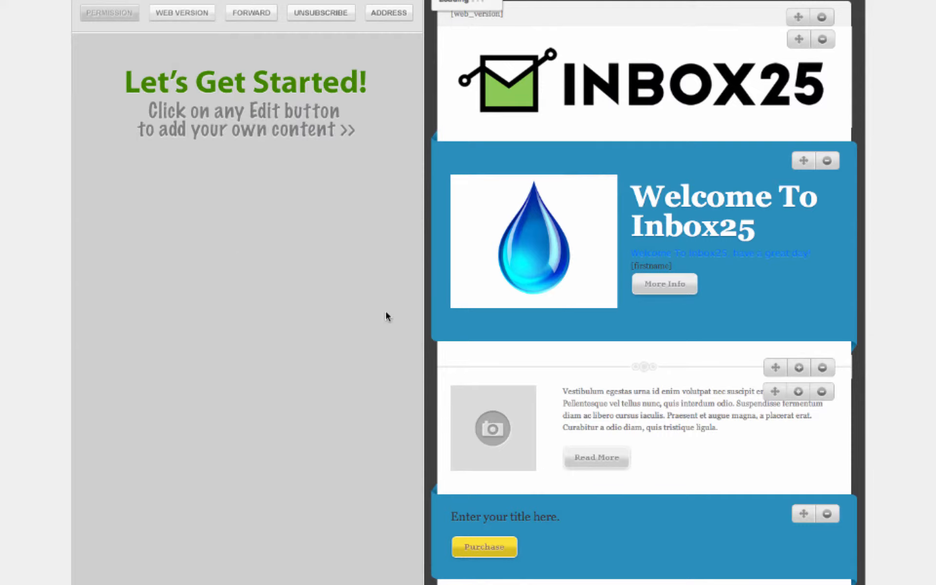
pyautogui.scroll(-1, 503, 310)
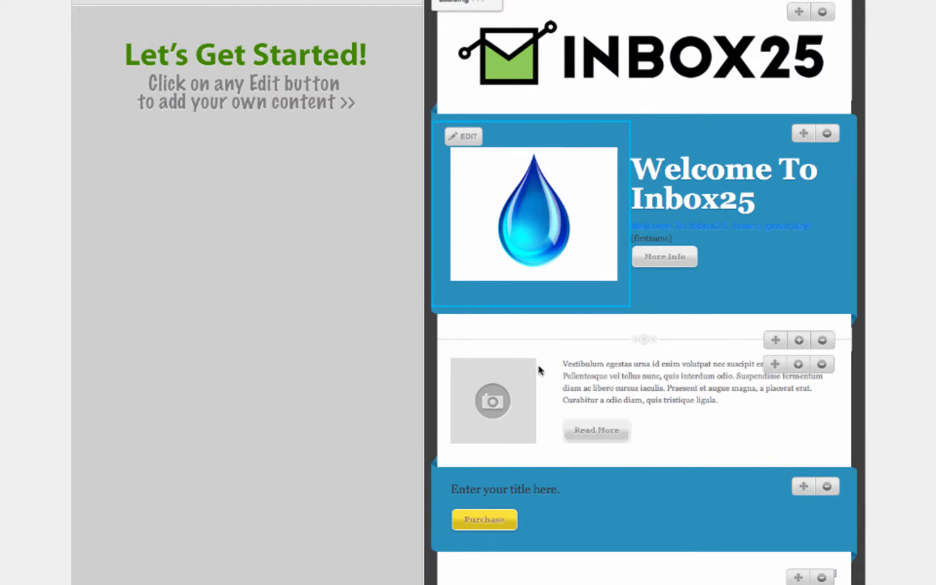
pyautogui.scroll(-3, 773, 536)
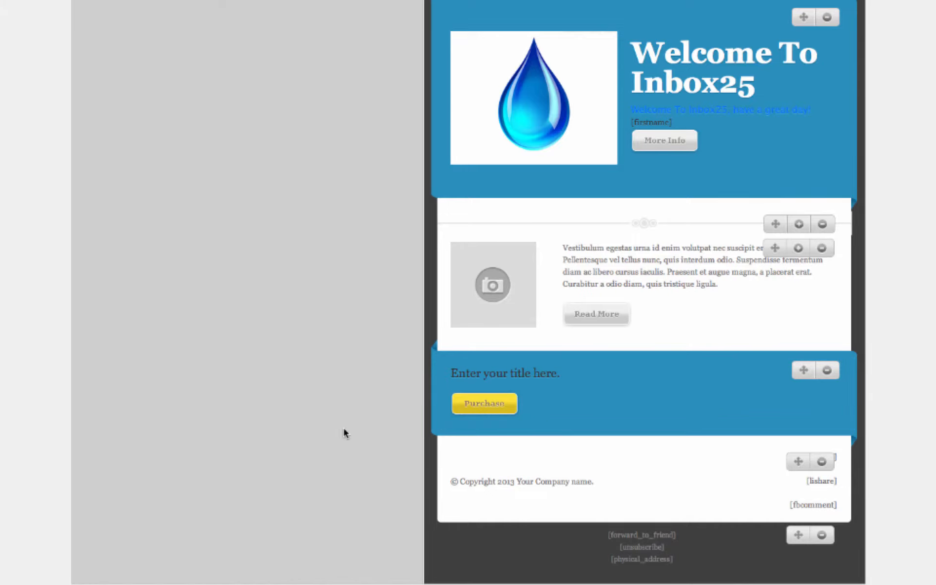
pyautogui.scroll(3, 344, 432)
pyautogui.scroll(4, 343, 433)
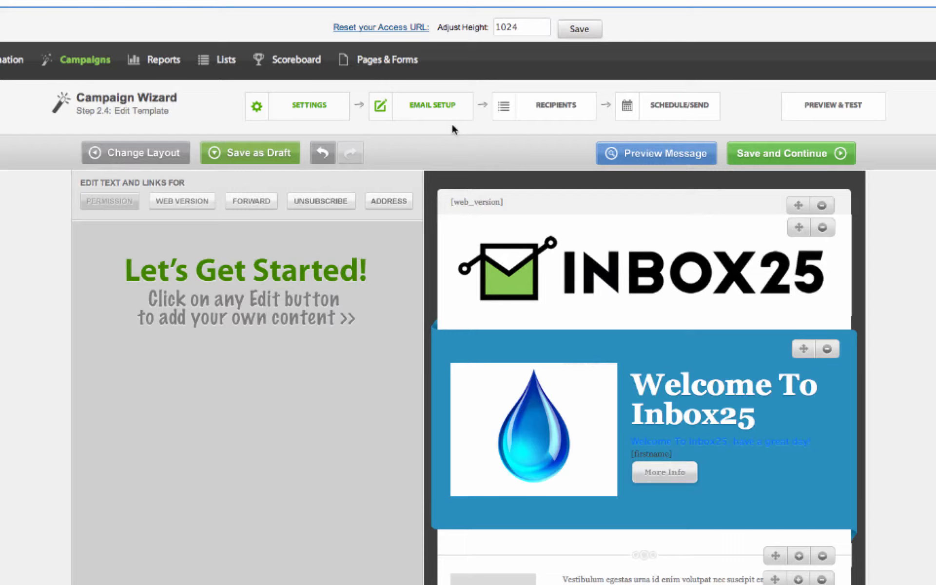
# Step: Save the template, review the HTML preview, and advance to Step 2.5 Enter the Text Content
pyautogui.moveTo(445, 115)
pyautogui.click(797, 155)
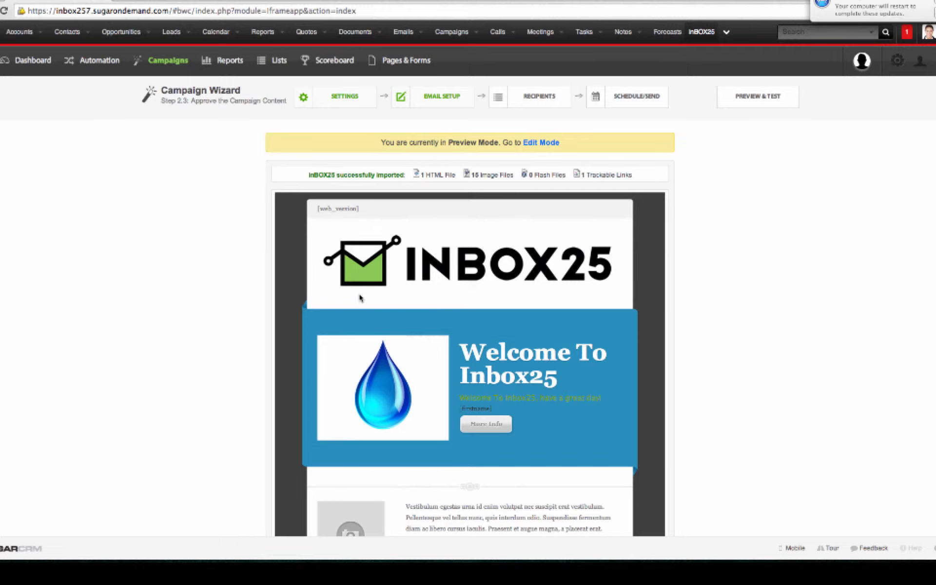
pyautogui.scroll(-5, 403, 308)
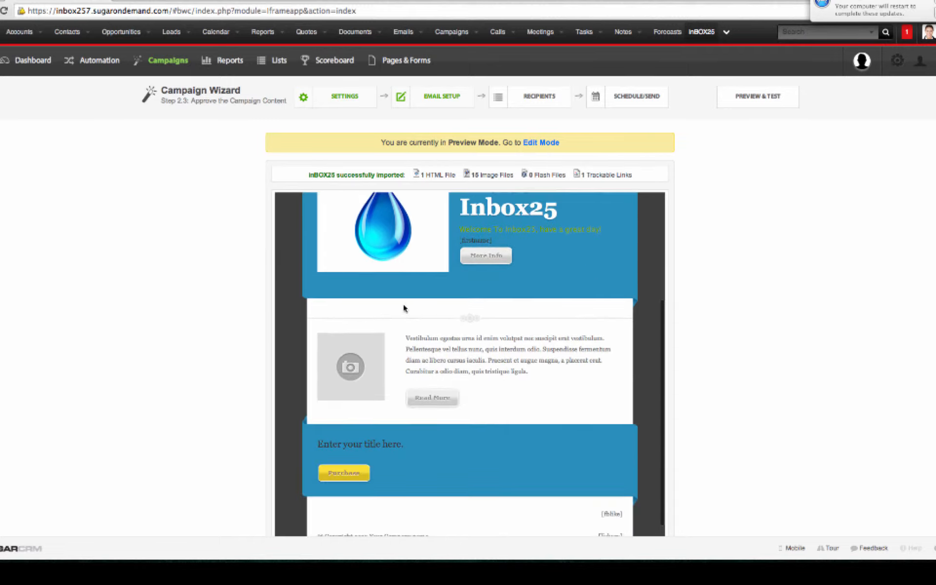
pyautogui.scroll(-6, 404, 309)
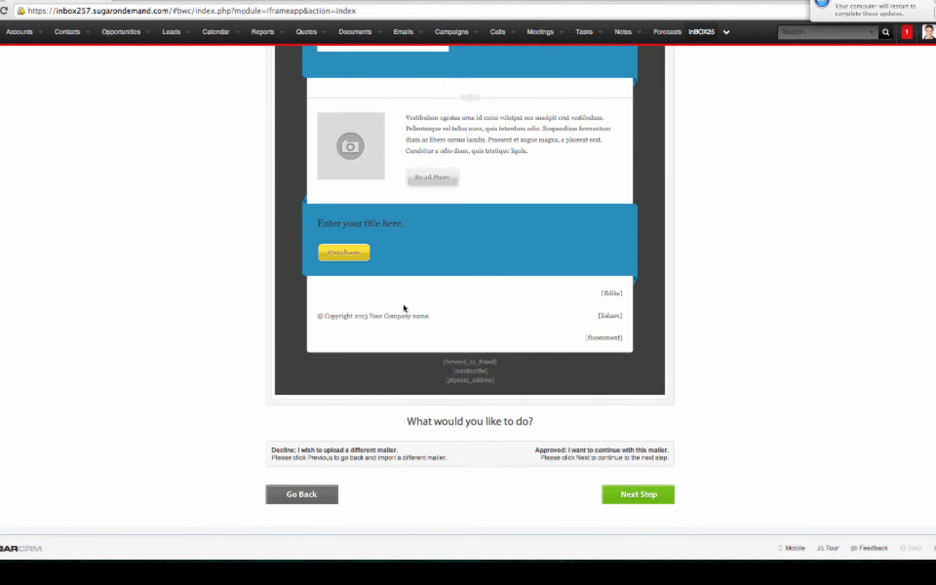
pyautogui.click(627, 495)
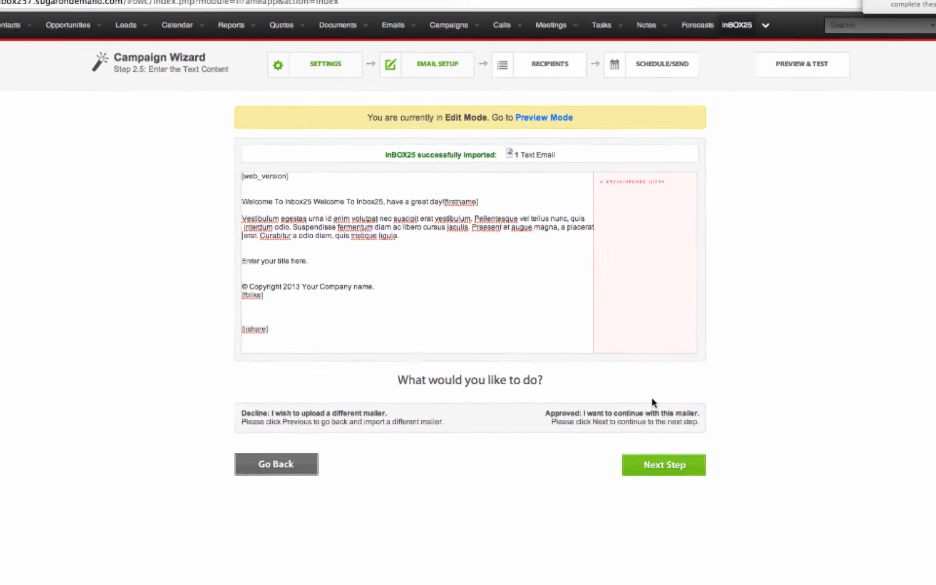
# Step: Preview the plain-text email and advance to the Select your Recipients step
pyautogui.click(671, 465)
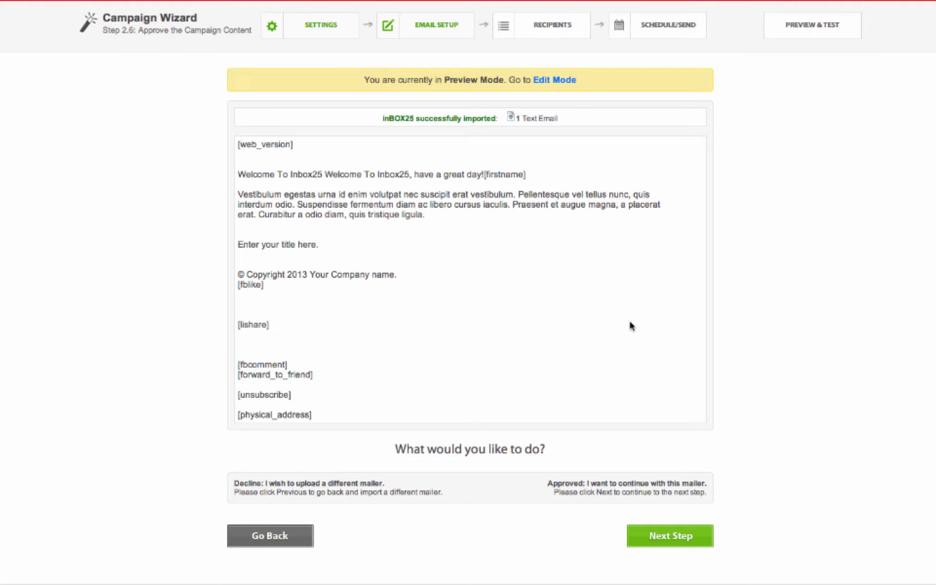
pyautogui.moveTo(445, 39)
pyautogui.click(683, 550)
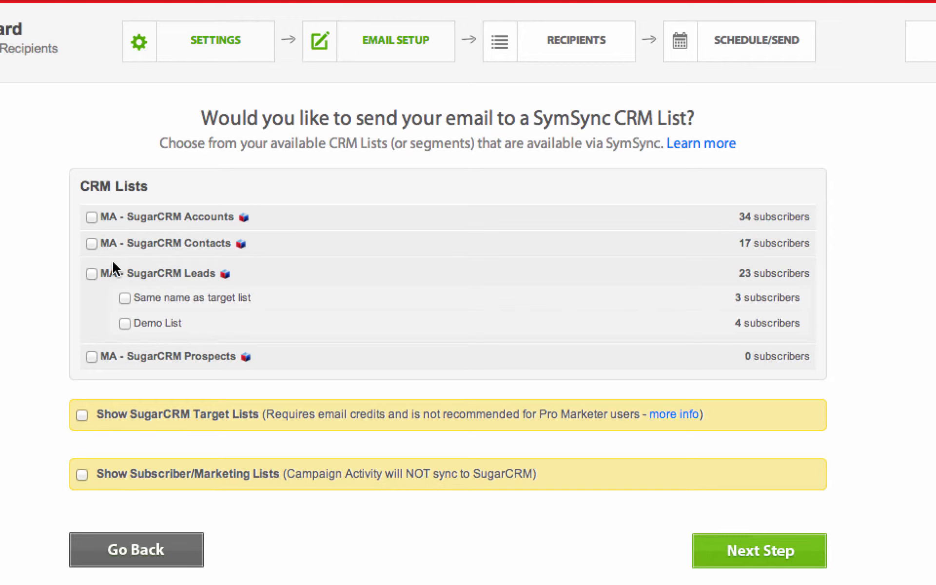
# Step: Choose the 'Same name as target list' leads list and proceed to Step 4.1 Test the Campaign
pyautogui.click(126, 298)
pyautogui.click(759, 556)
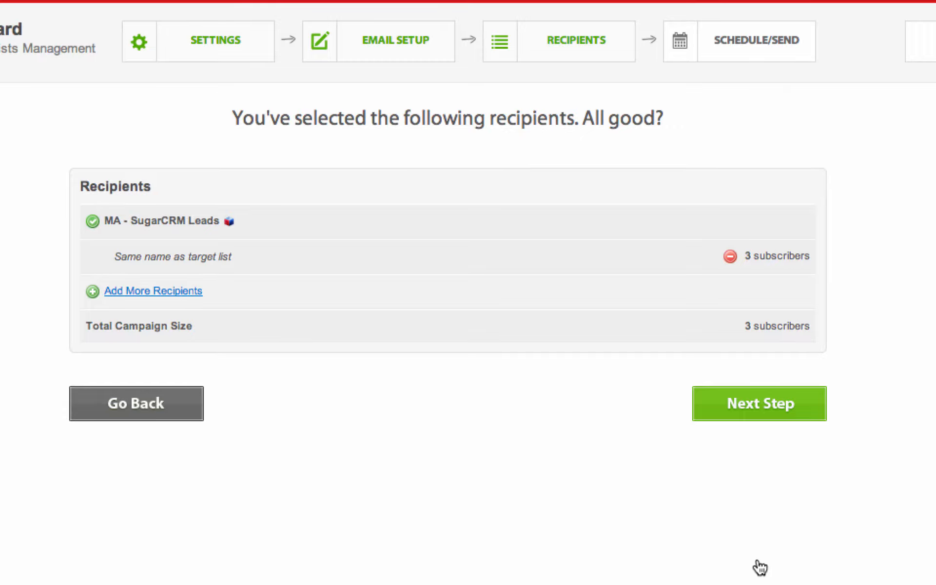
pyautogui.click(756, 408)
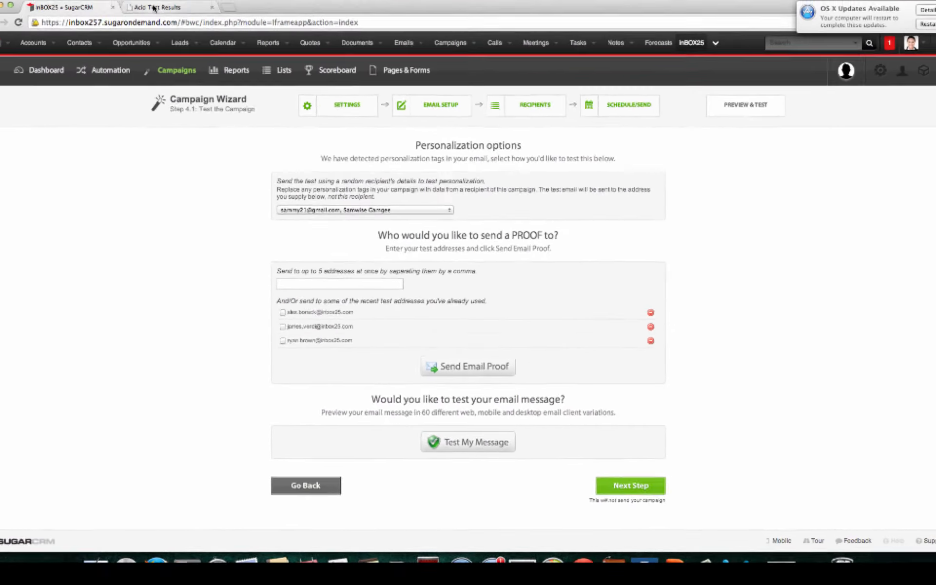
pyautogui.click(170, 23)
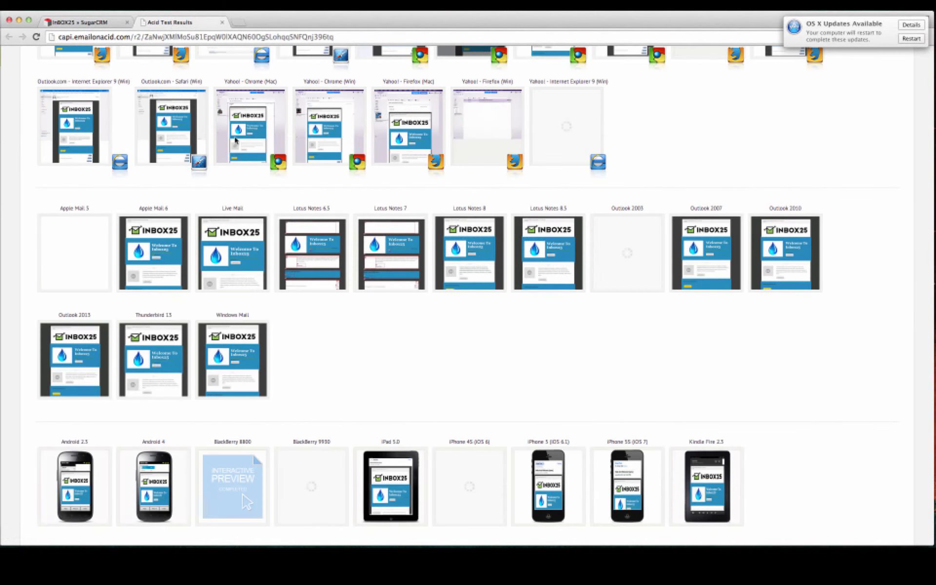
pyautogui.scroll(2, 259, 165)
pyautogui.scroll(5, 260, 164)
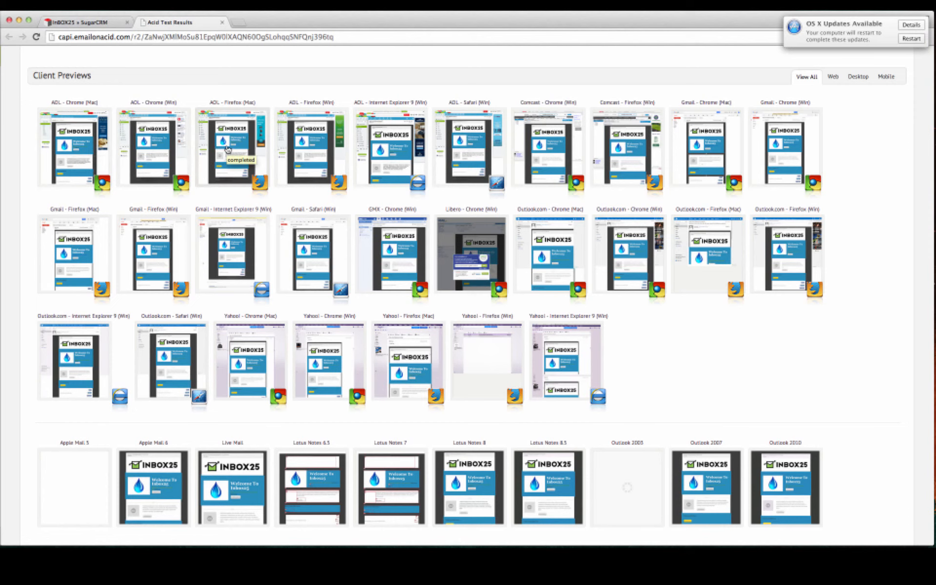
pyautogui.scroll(-5, 229, 151)
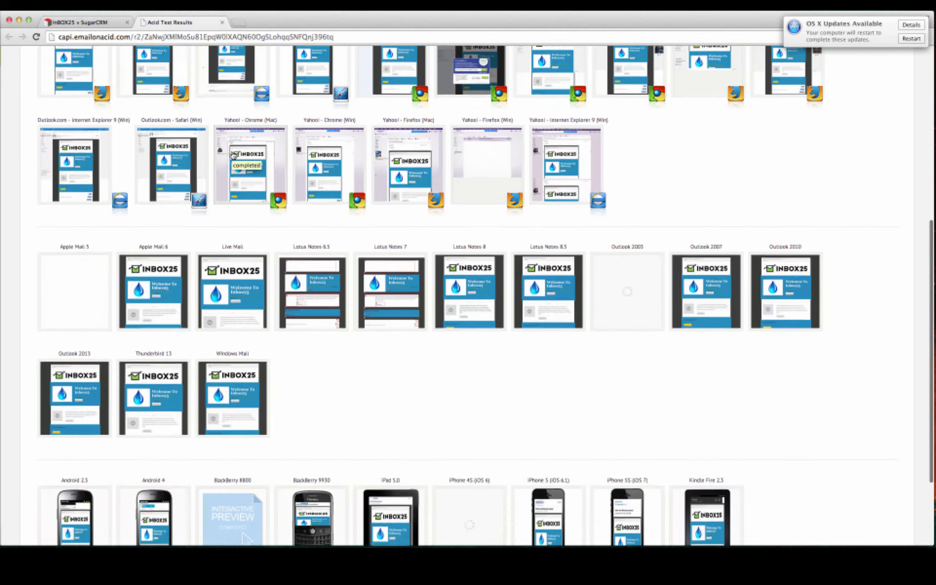
pyautogui.scroll(4, 233, 155)
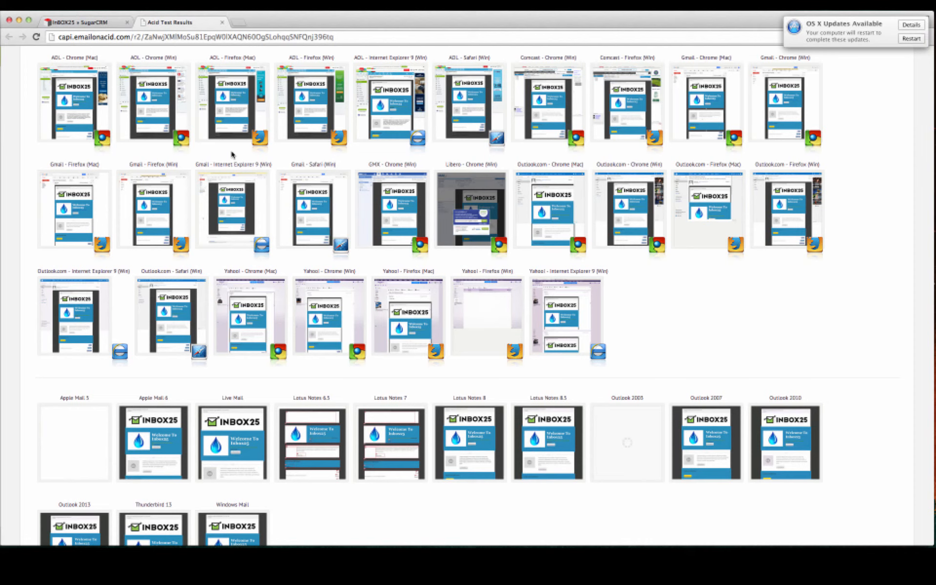
pyautogui.click(78, 22)
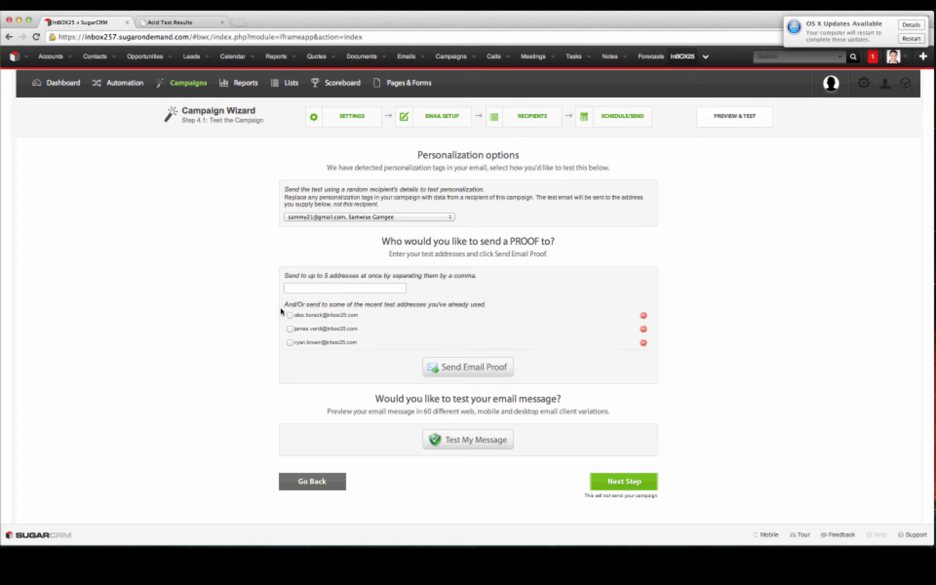
# Step: Schedule the campaign to send on 06/30/2014 at 4:30 pm and finish the wizard
pyautogui.click(624, 481)
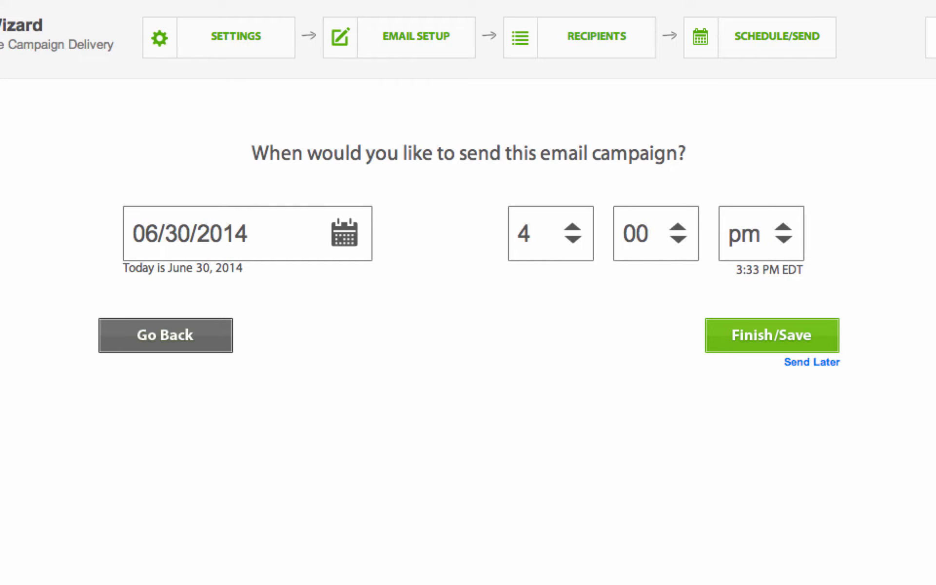
pyautogui.click(659, 238)
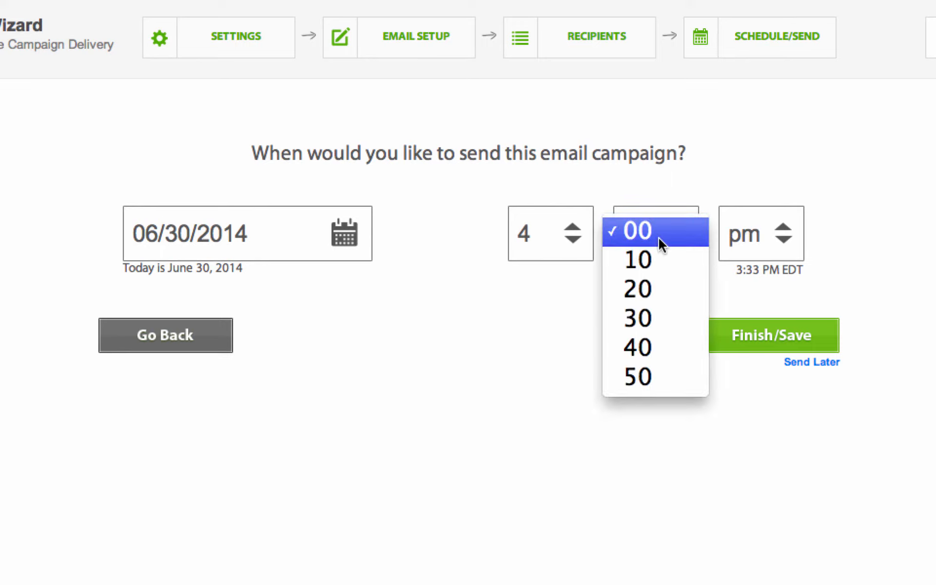
pyautogui.click(646, 330)
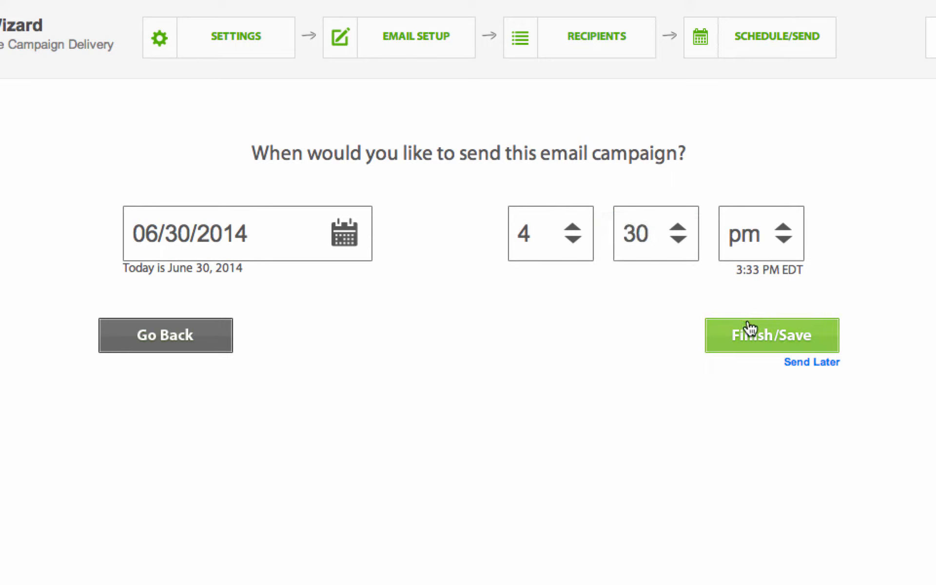
pyautogui.click(778, 340)
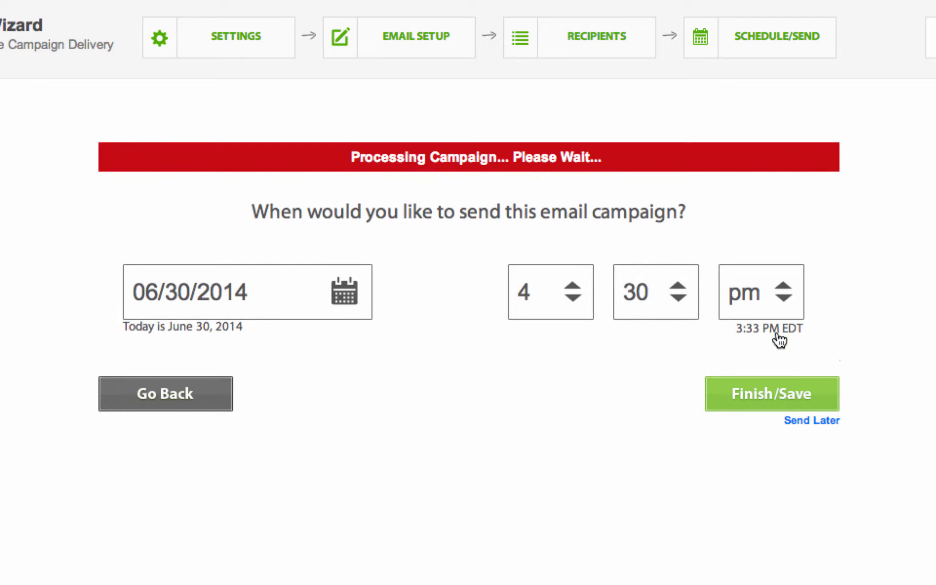